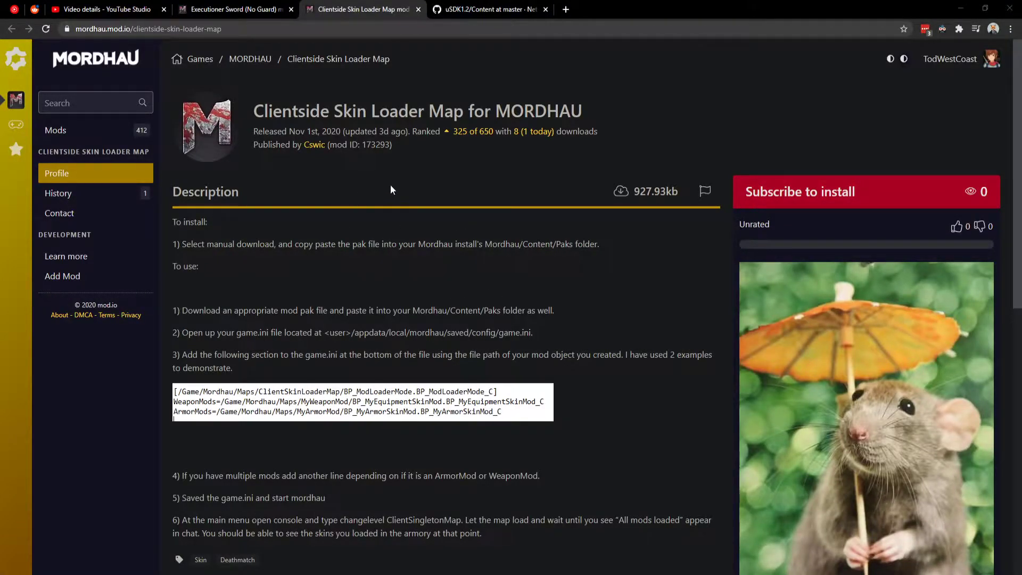
Review the Executioner Sword (No Guard) page's install notes and execnoguard.zip release
left_click(218, 13)
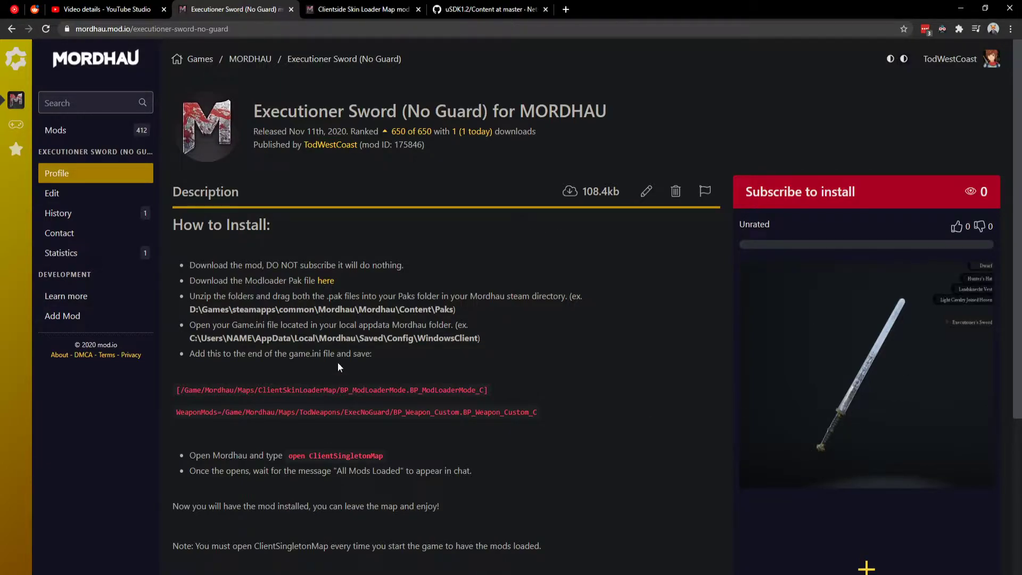
scroll(337, 362, "down", 4)
scroll(602, 346, "up", 4)
scroll(381, 284, "down", 3)
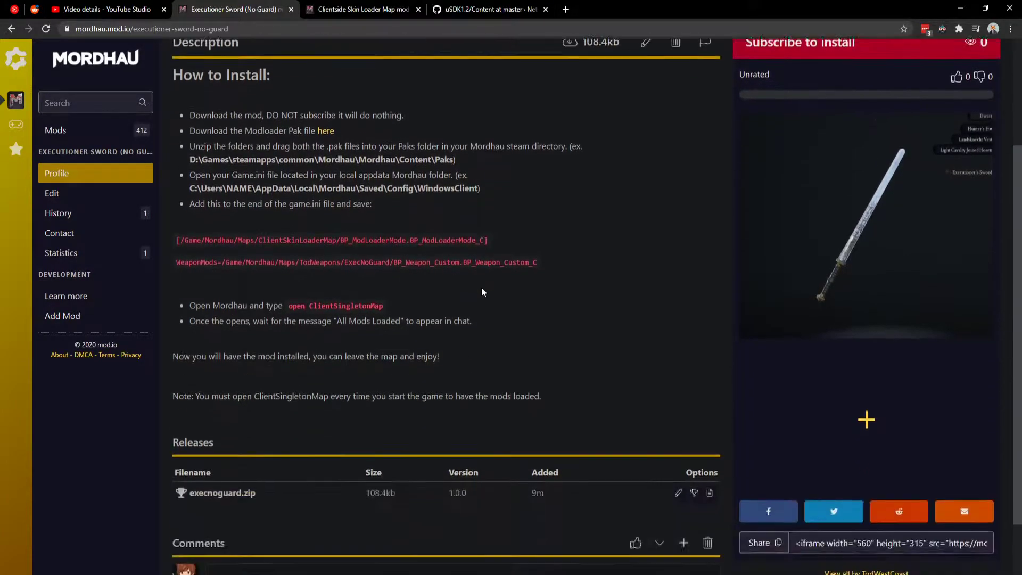
scroll(319, 362, "down", 1)
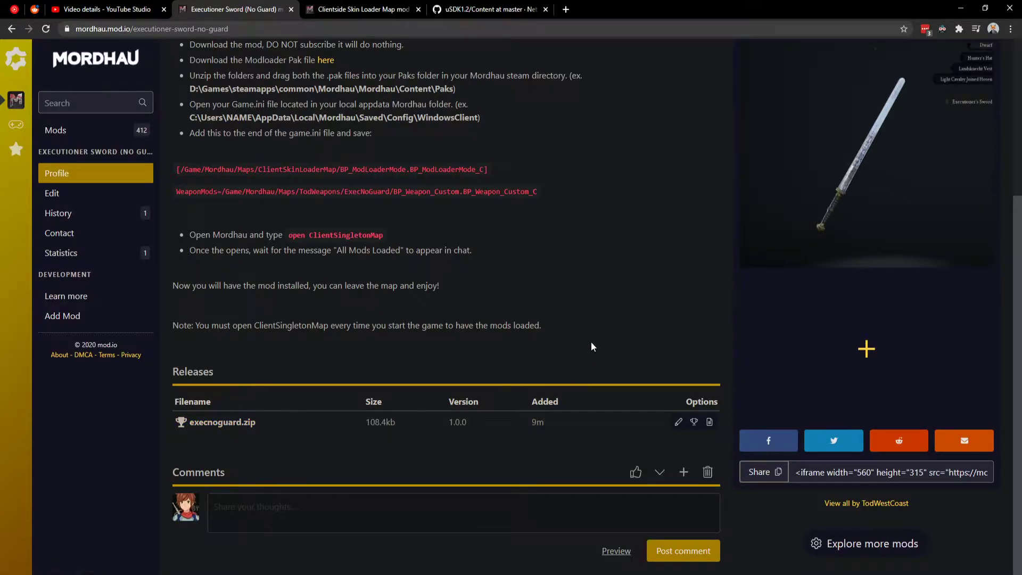
scroll(591, 344, "up", 4)
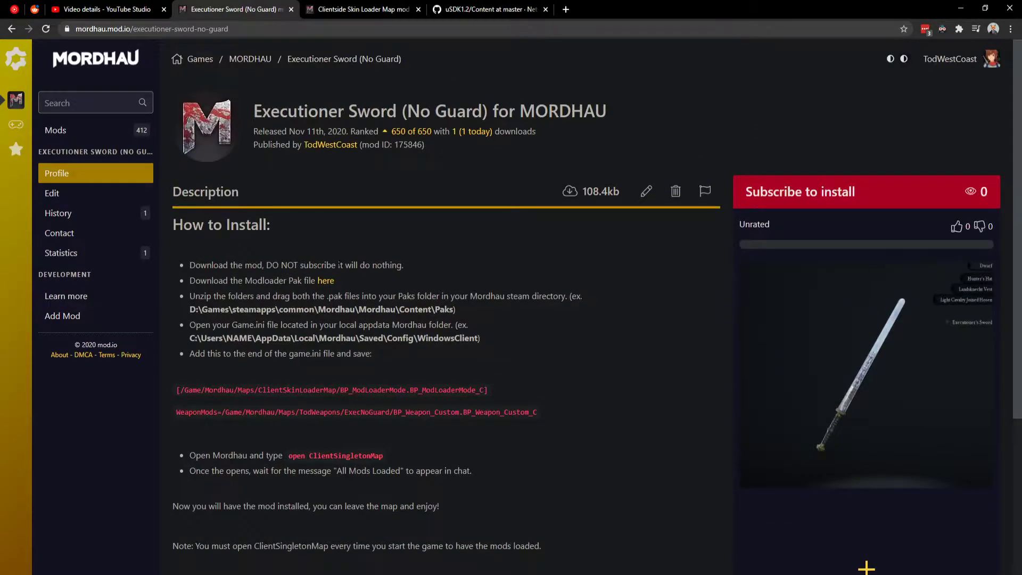
Review the Clientside Skin Loader Map's game.ini steps, release table and comments
left_click(339, 11)
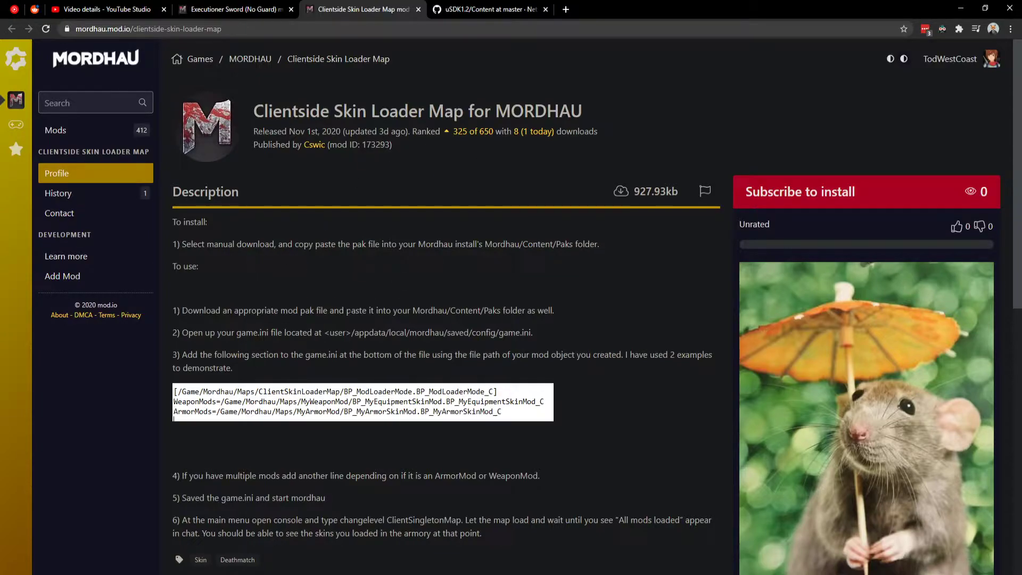
scroll(446, 309, "down", 3)
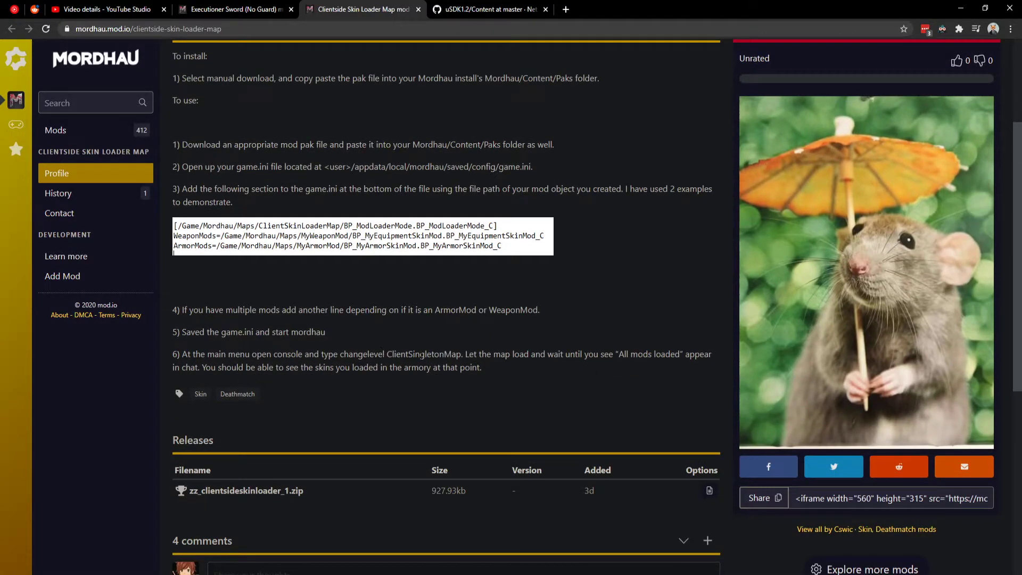
scroll(344, 390, "down", 3)
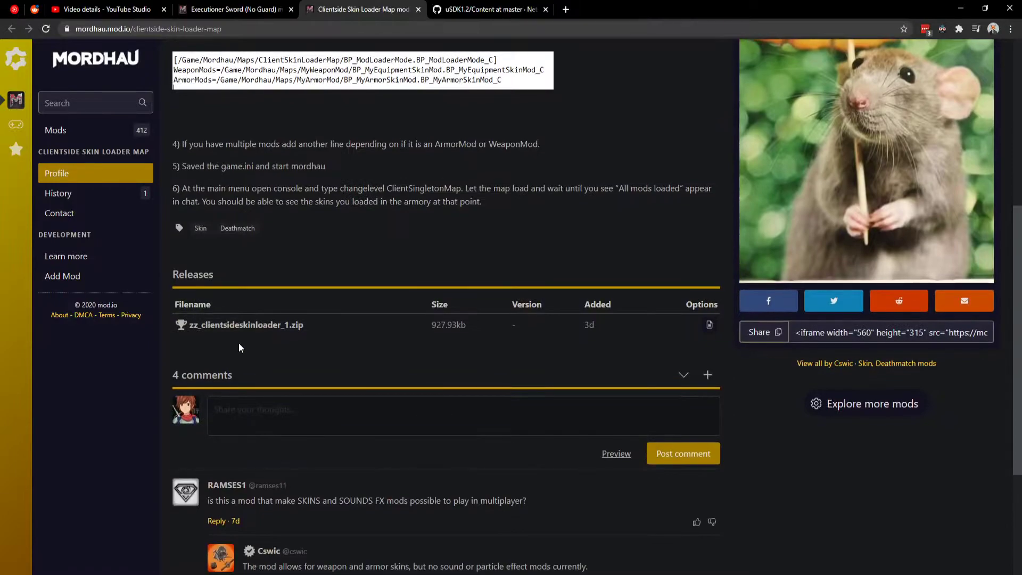
scroll(277, 354, "up", 5)
scroll(288, 357, "up", 1)
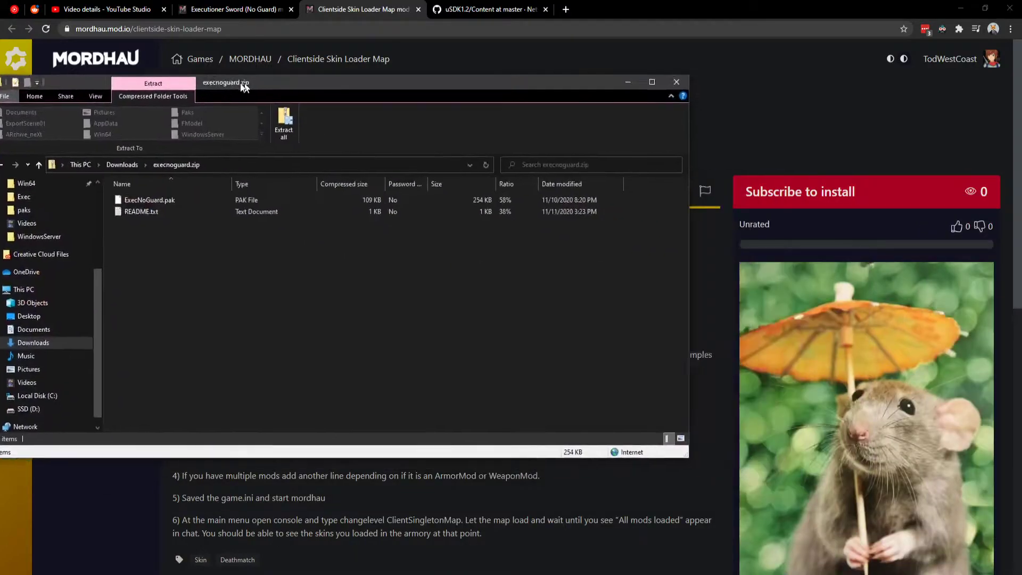
Arrange the archive and Paks windows, then copy ExecNoGuard.pak into Paks
left_click_drag(303, 85, 263, 43)
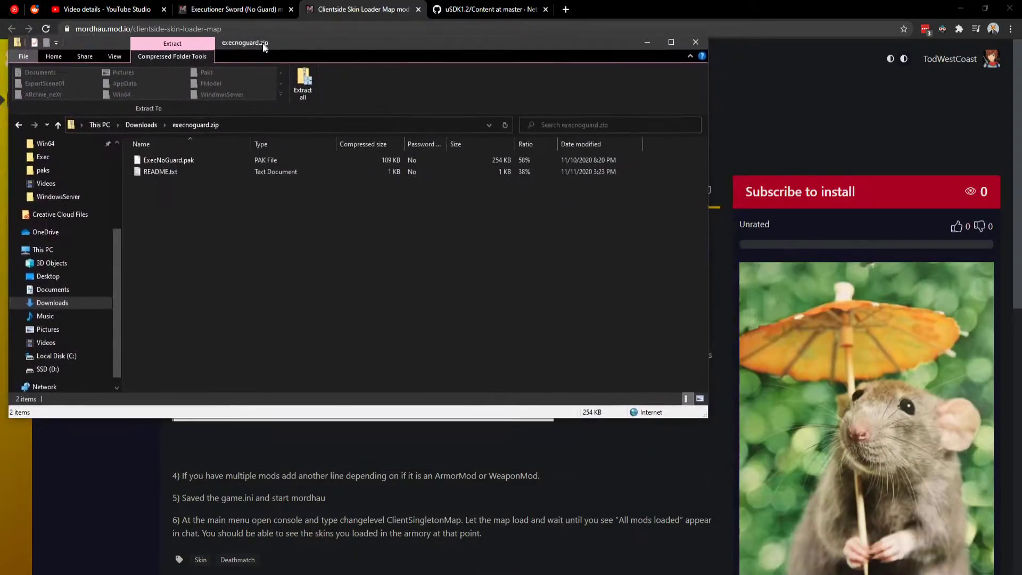
mouse_move(762, 203)
left_mouse_down()
mouse_move(305, 201)
mouse_move(284, 191)
left_mouse_up()
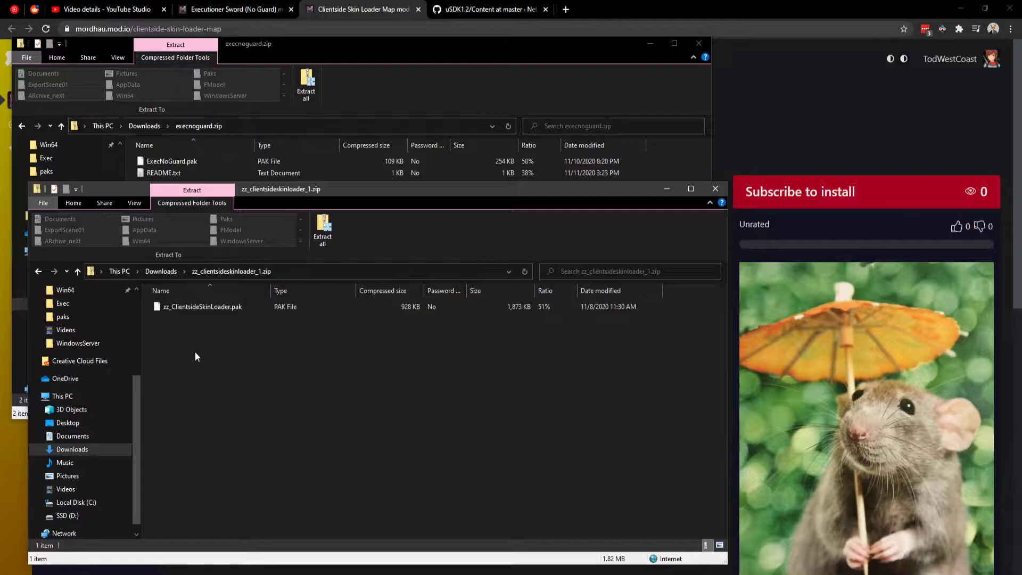
left_click(413, 78)
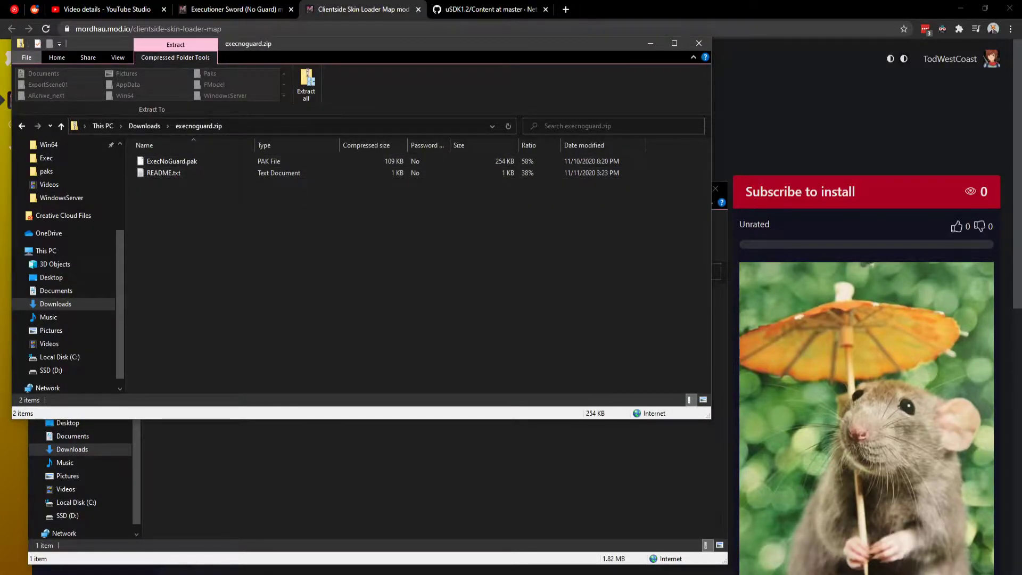
left_click_drag(487, 170, 493, 85)
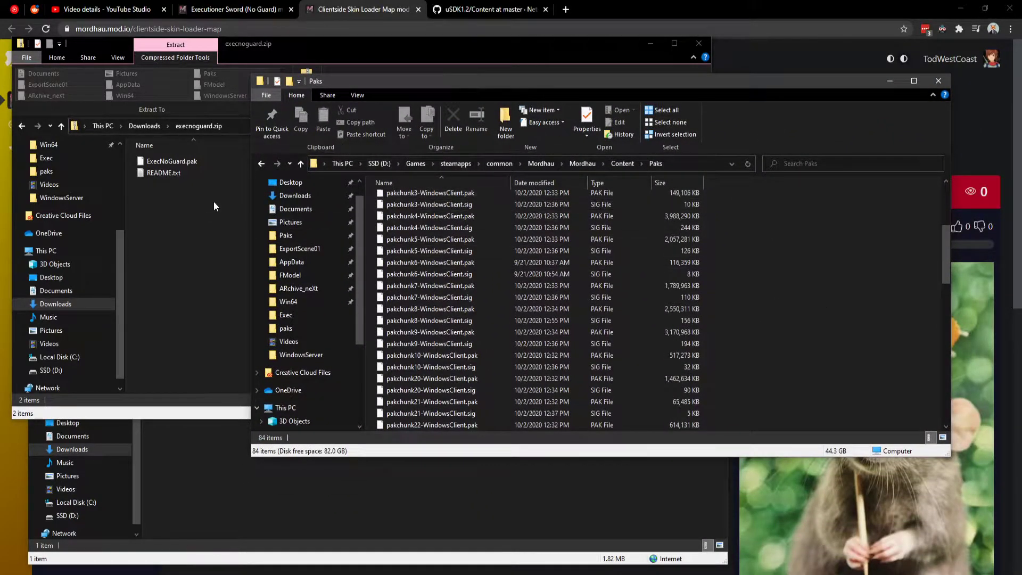
left_click_drag(186, 159, 564, 164)
Browse Mordhau > Content > Paks to confirm ExecNoGuard.pak is listed
left_click(544, 164)
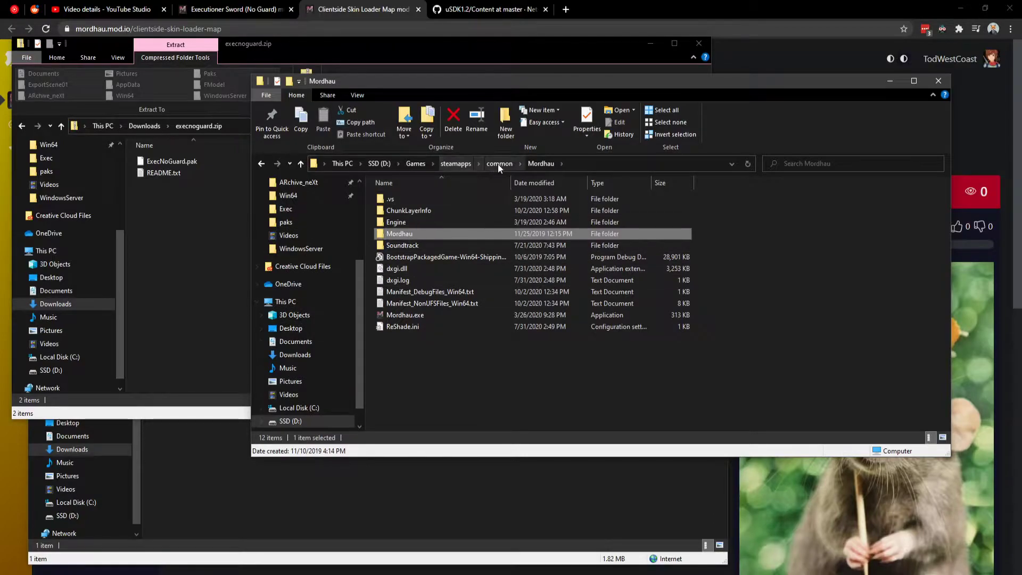
double_click(409, 237)
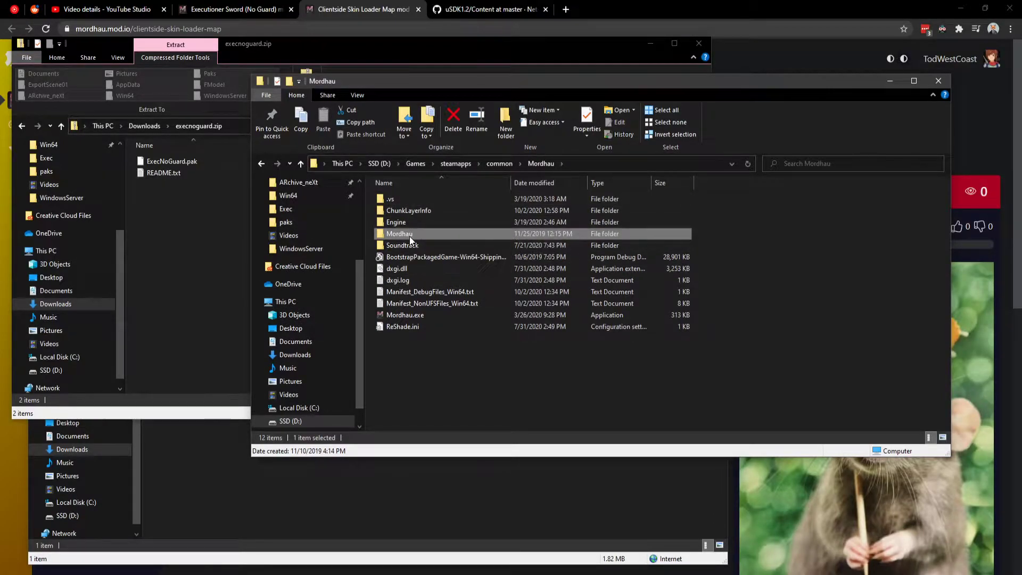
double_click(417, 209)
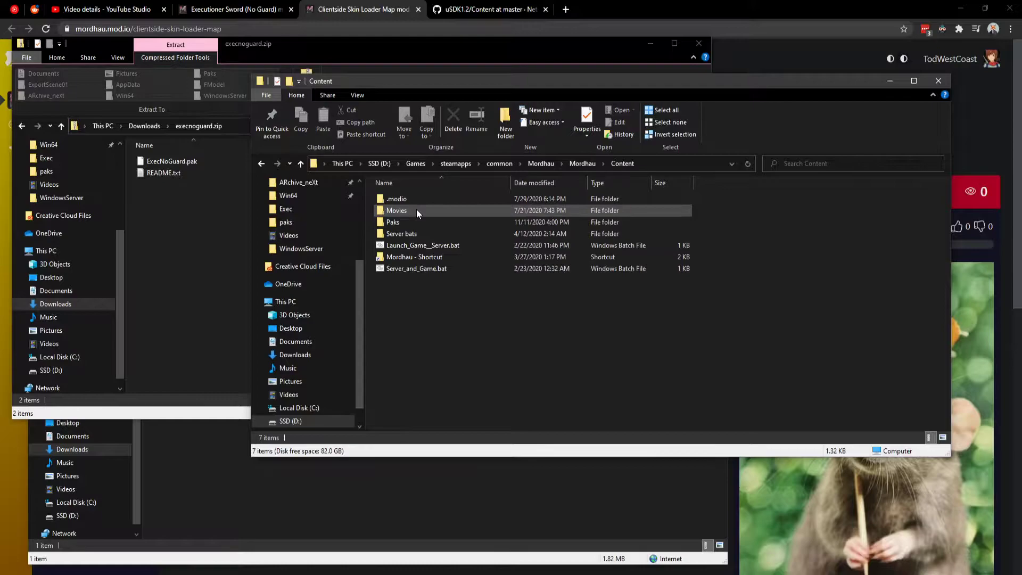
double_click(416, 222)
scroll(571, 332, "down", 10)
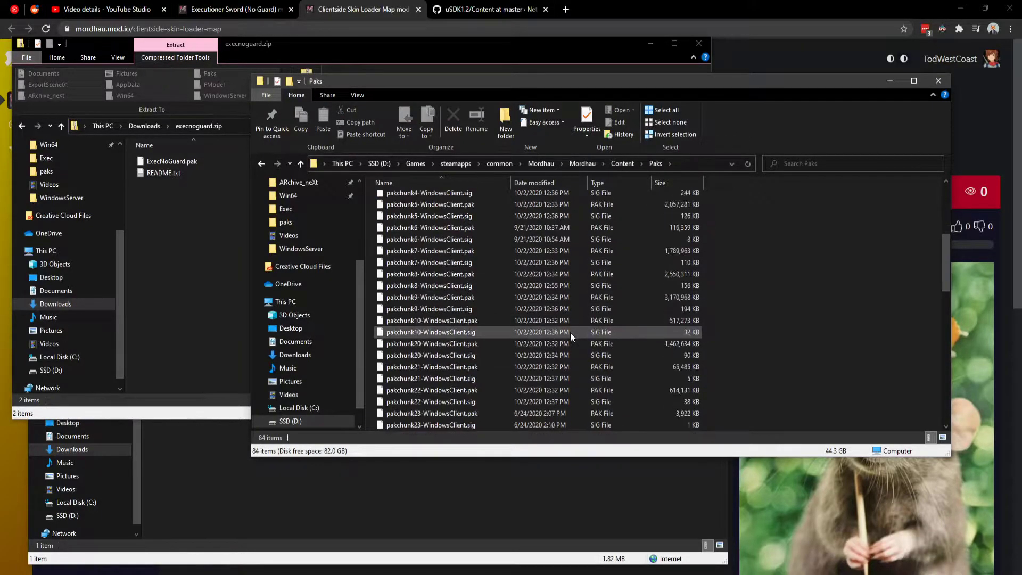
scroll(571, 331, "up", 15)
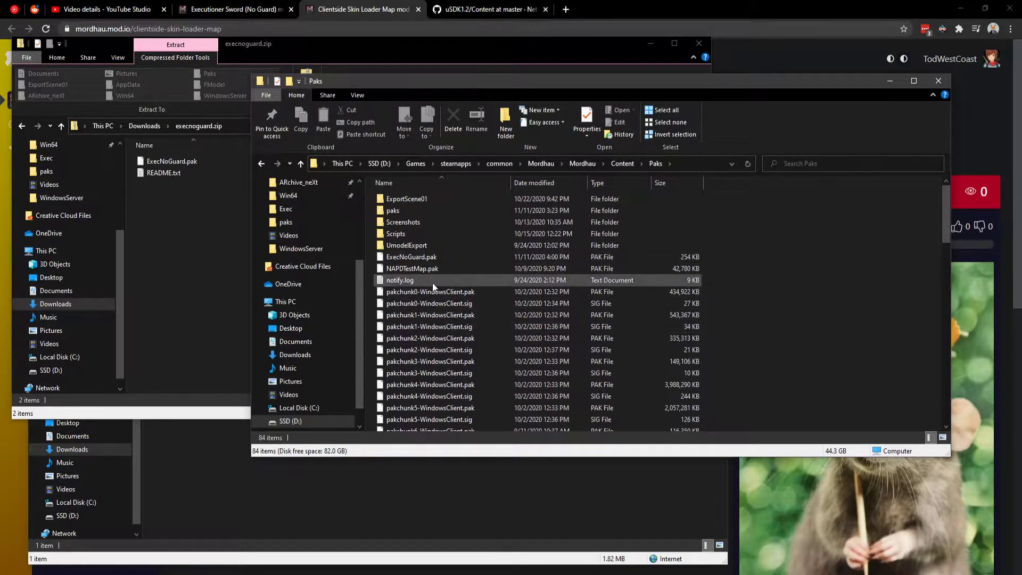
left_click(221, 256)
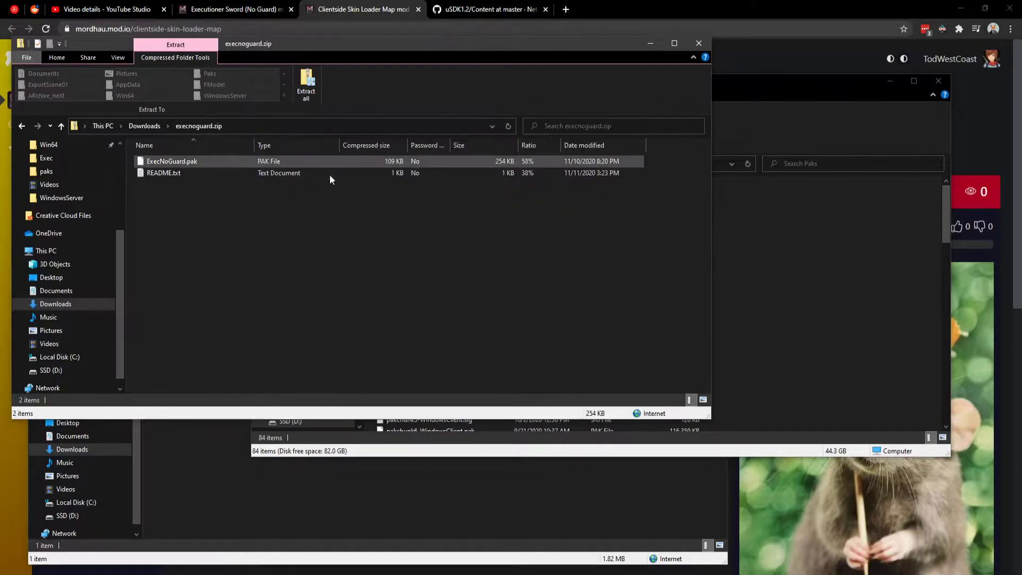
left_click(744, 258)
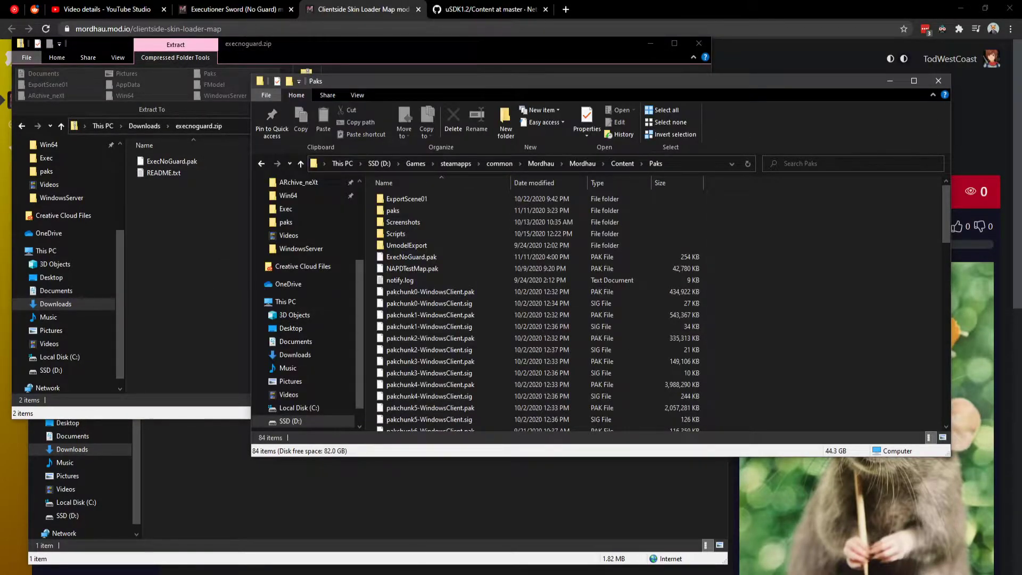
Try a % path in the address bar, then return to the AppData folder
left_click(191, 540)
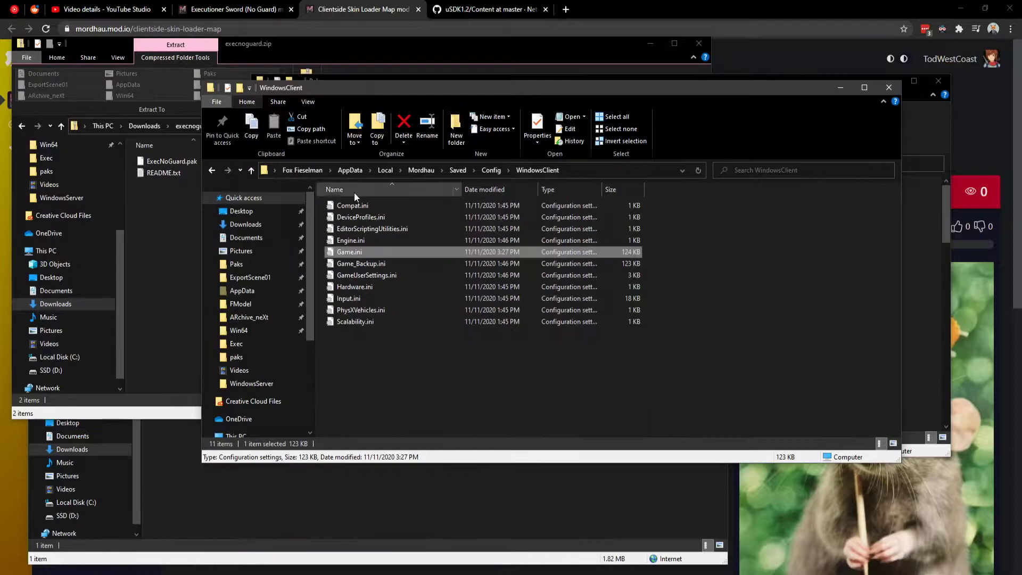
left_click(354, 171)
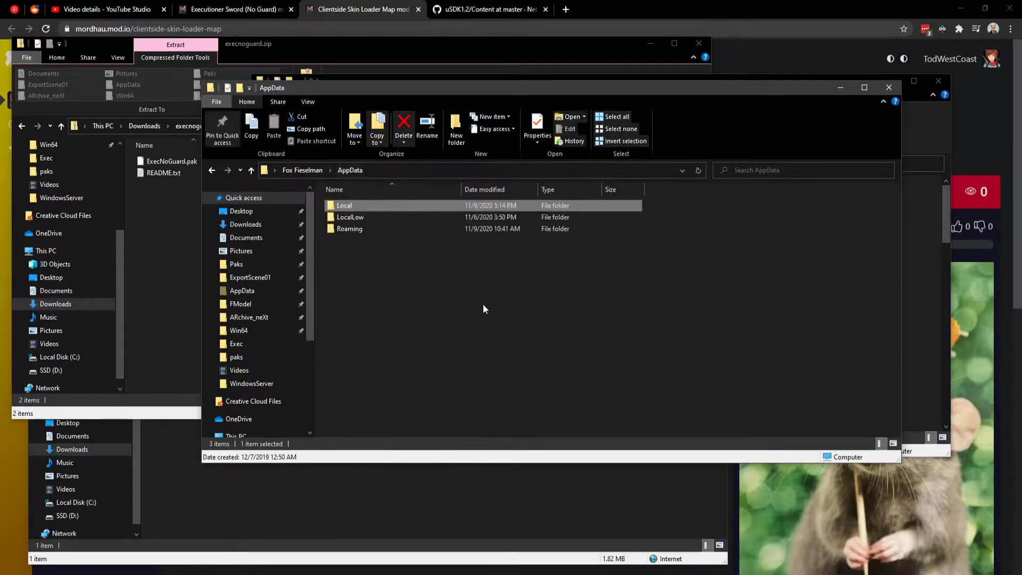
left_click(483, 305)
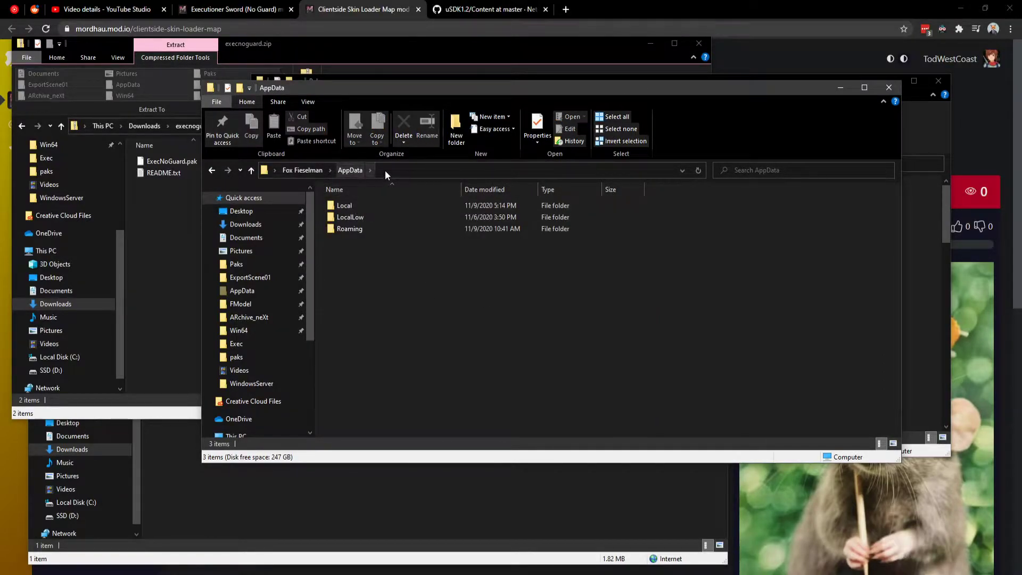
left_click(385, 170)
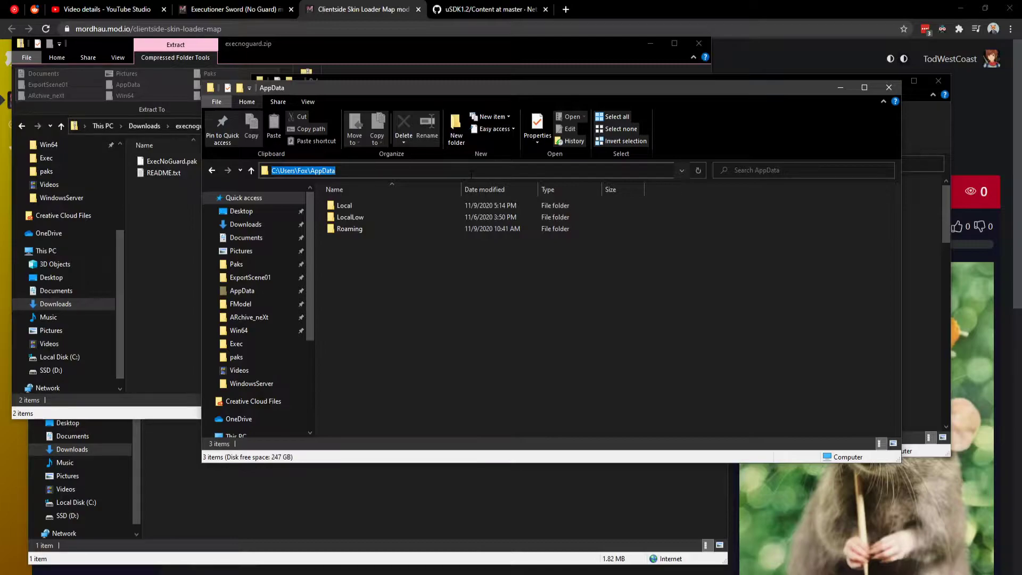
type("%appdata%")
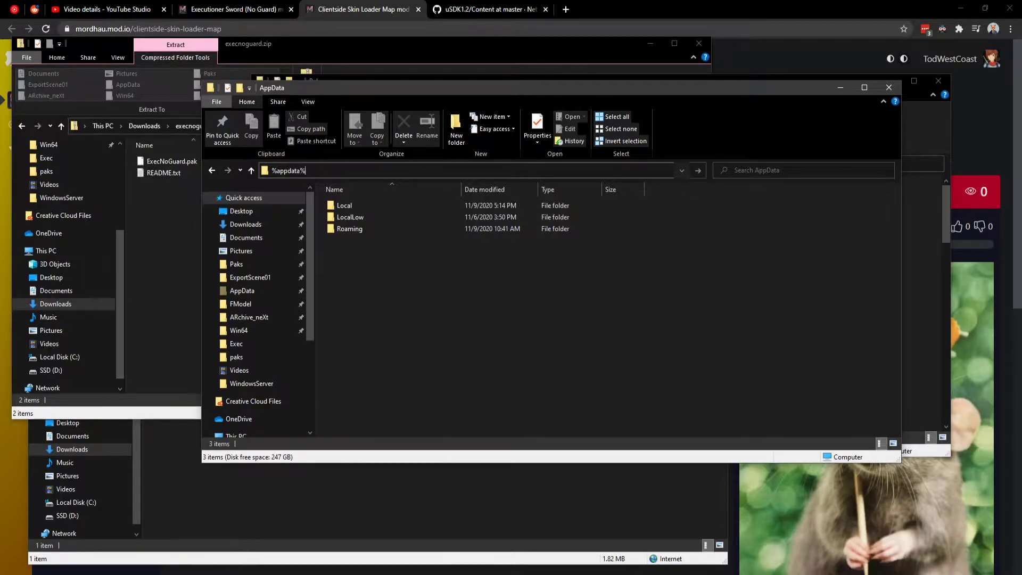
key("Return")
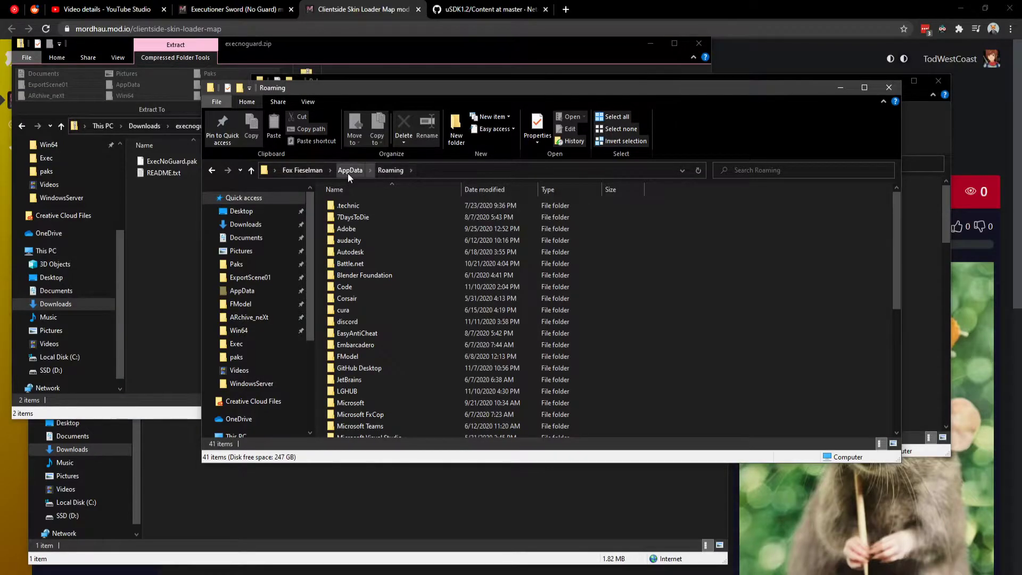
left_click(351, 170)
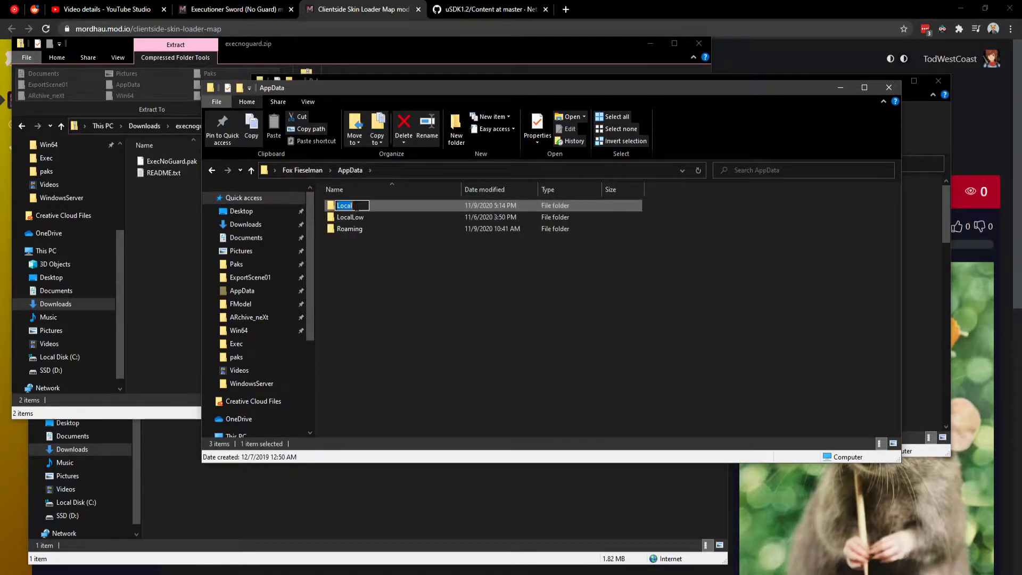
Browse Local > Mordhau > Saved > Config into the WindowsClient folder
double_click(385, 205)
scroll(389, 298, "down", 8)
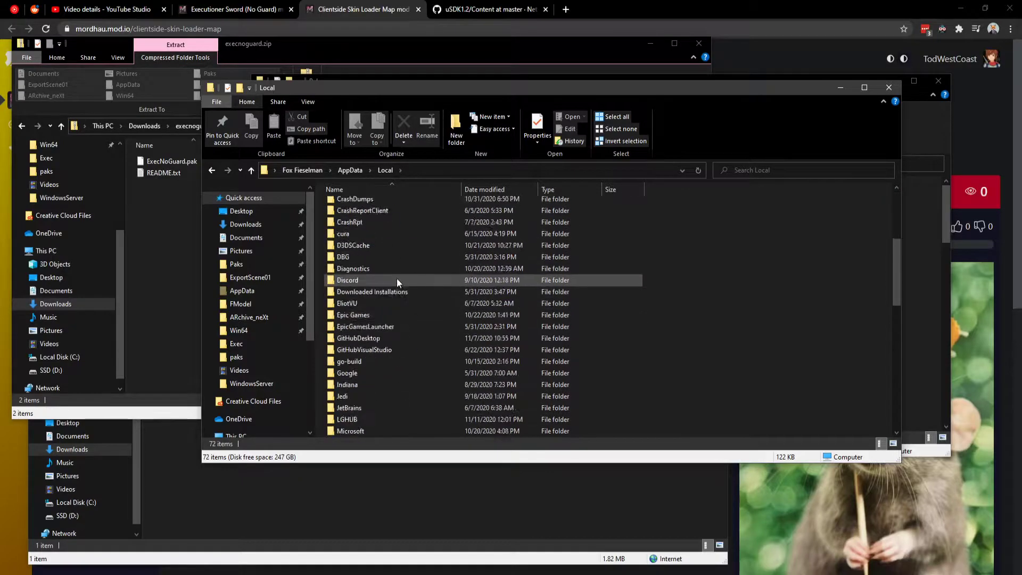
double_click(391, 350)
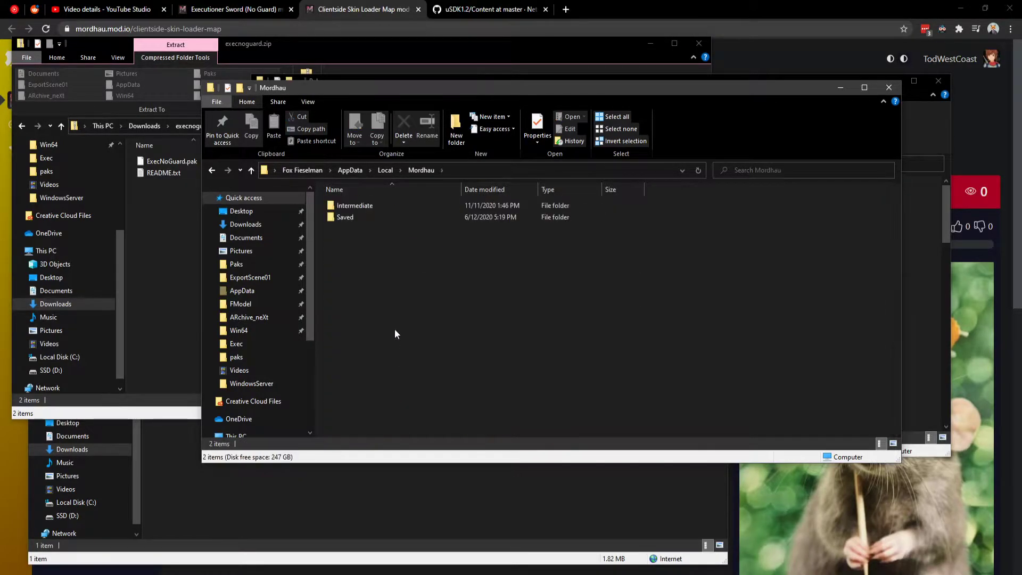
double_click(376, 217)
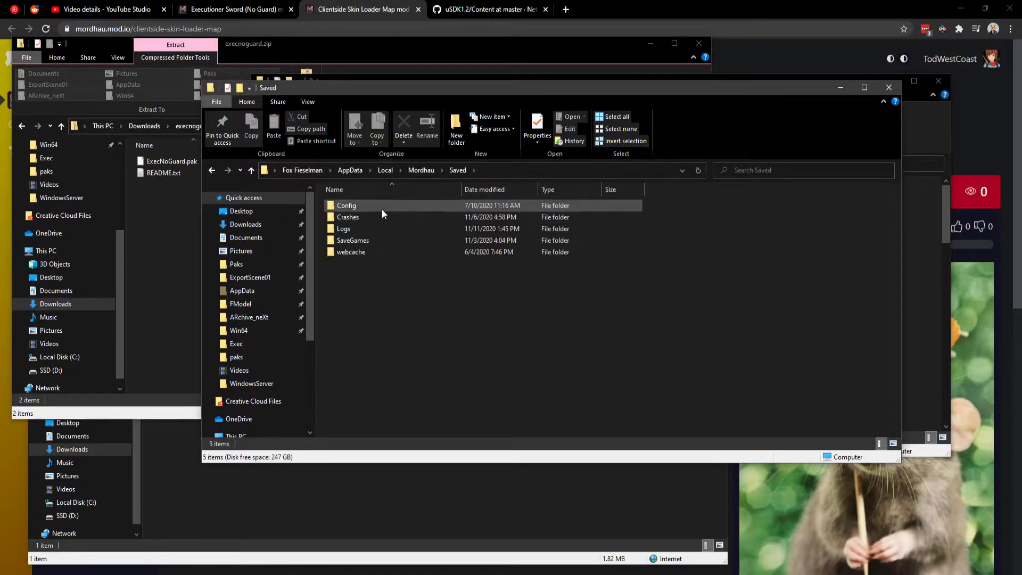
double_click(382, 208)
double_click(381, 215)
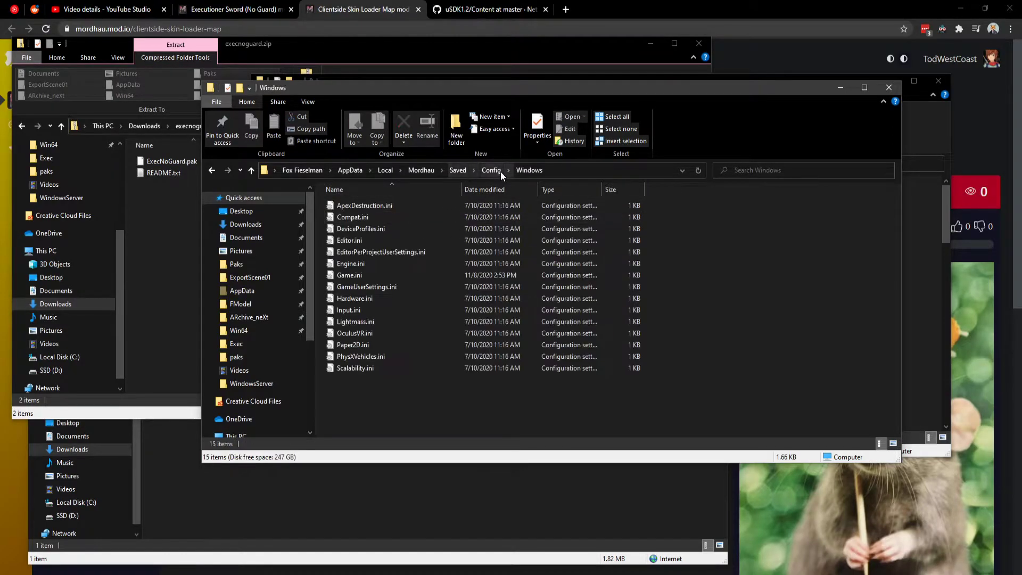
left_click(495, 171)
double_click(363, 229)
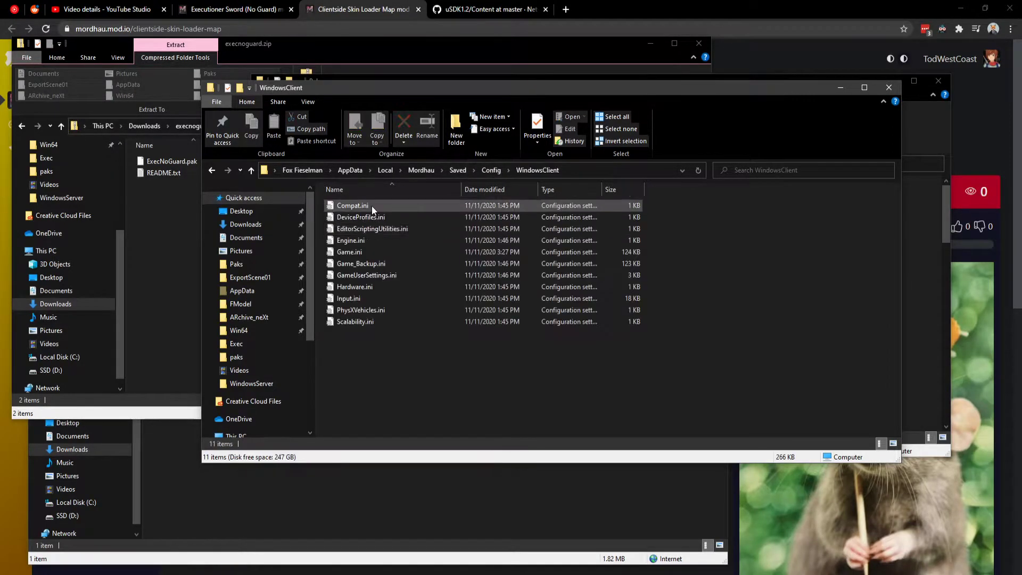
Open Game.ini in Notepad, check its closing ClientSkinLoaderMap and WeaponMods lines, and move it aside
double_click(367, 253)
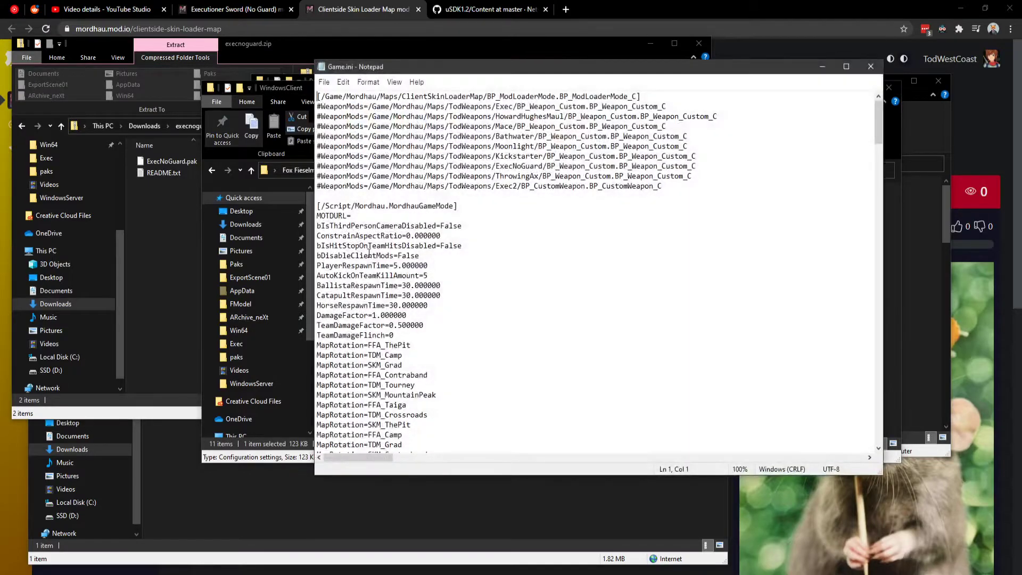
scroll(422, 203, "down", 10)
scroll(442, 229, "down", 10)
scroll(468, 261, "down", 10)
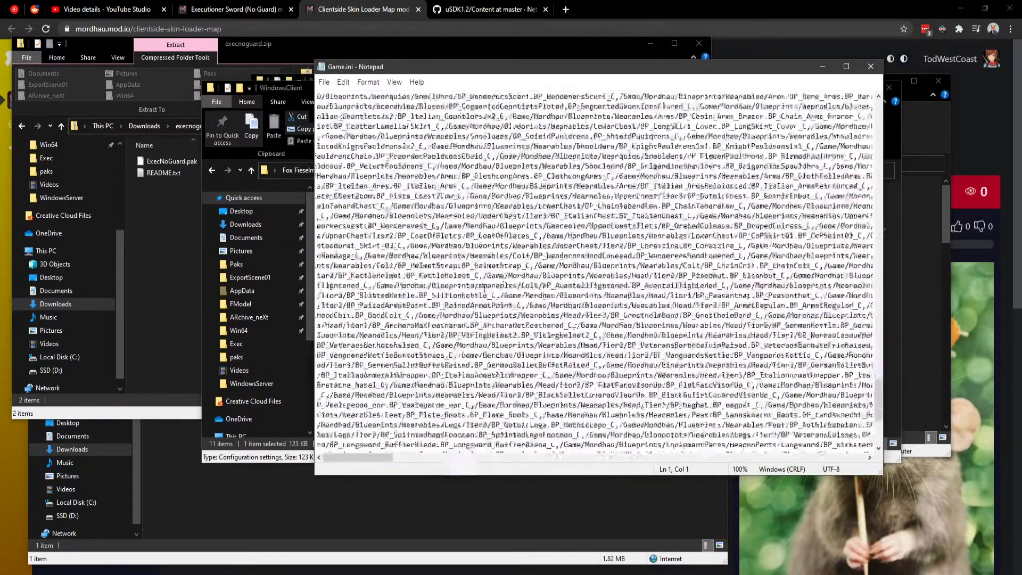
scroll(499, 295, "down", 10)
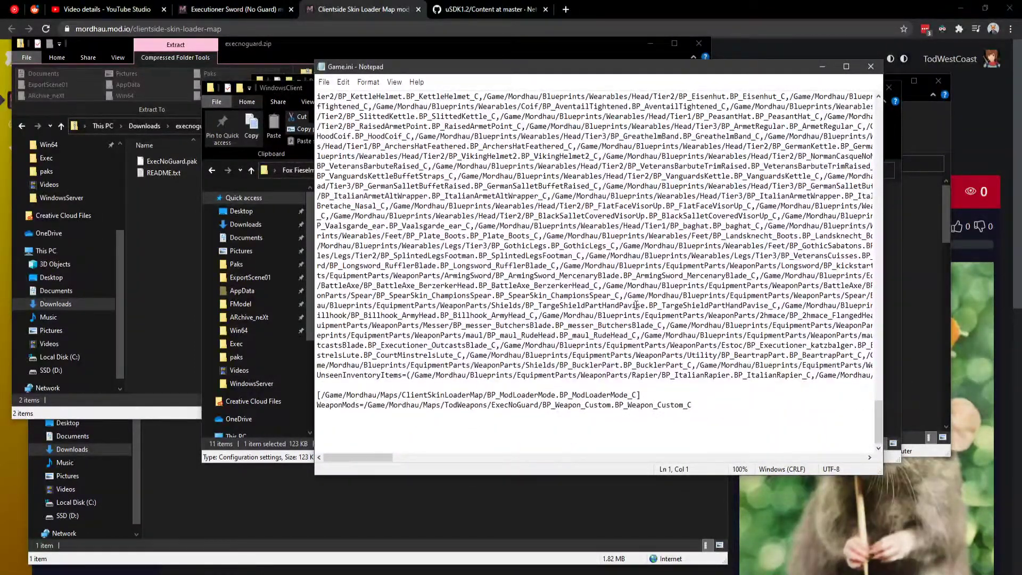
scroll(613, 290, "up", 10)
scroll(532, 244, "down", 10)
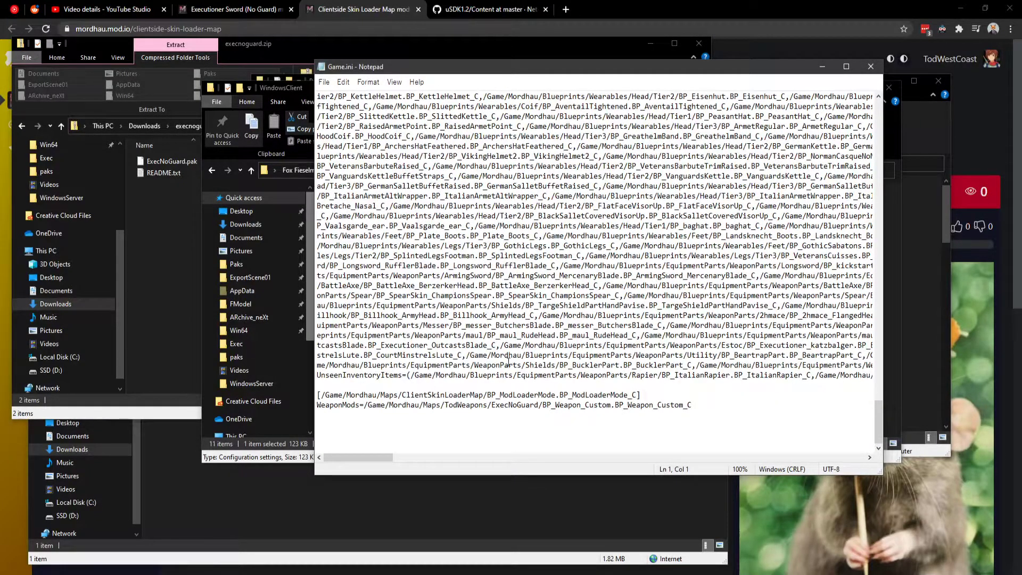
mouse_move(461, 70)
left_mouse_down()
mouse_move(395, 87)
mouse_move(374, 78)
left_mouse_up()
left_click(235, 9)
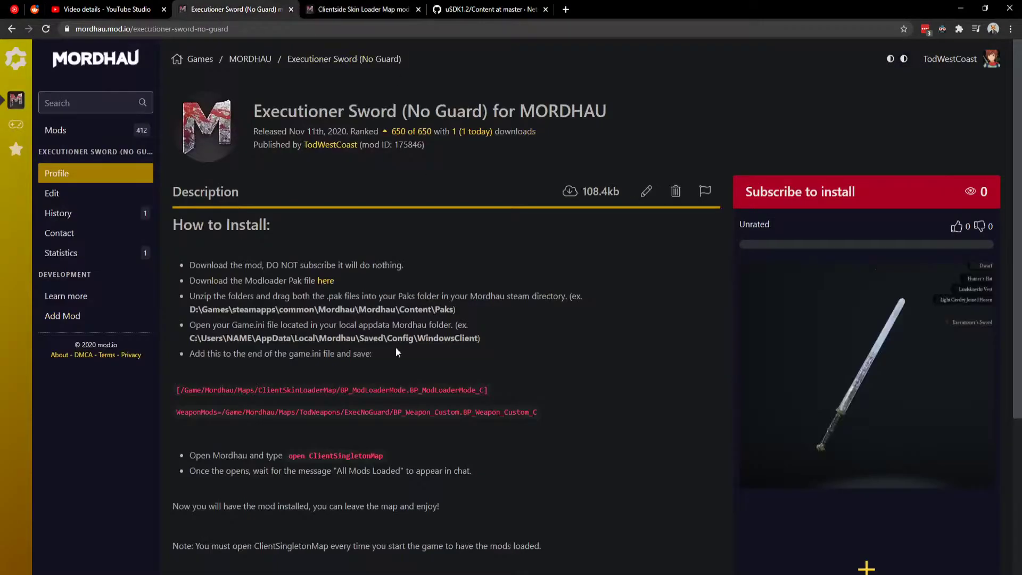
scroll(347, 406, "down", 1)
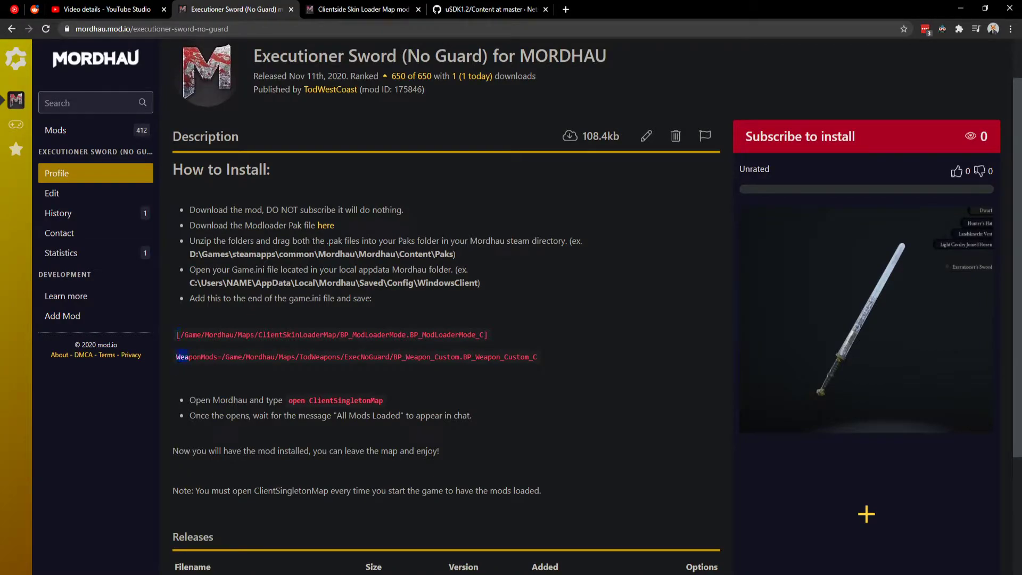
left_click_drag(189, 356, 539, 360)
left_click(544, 369)
left_click_drag(178, 334, 474, 372)
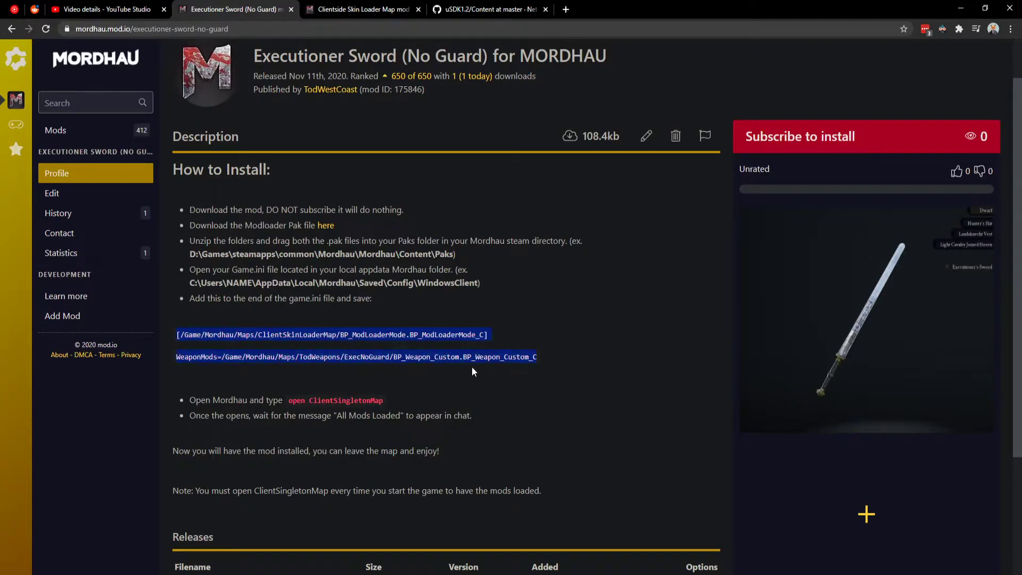
left_click(474, 372)
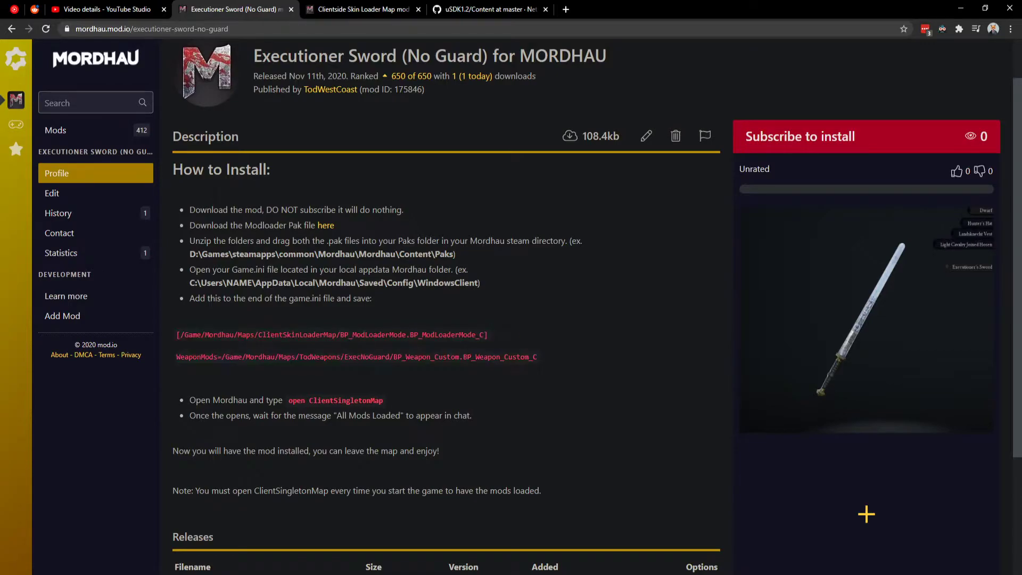
Bring Game.ini back and highlight its WeaponMods entries and bDisableClientMods setting
key("alt+Tab")
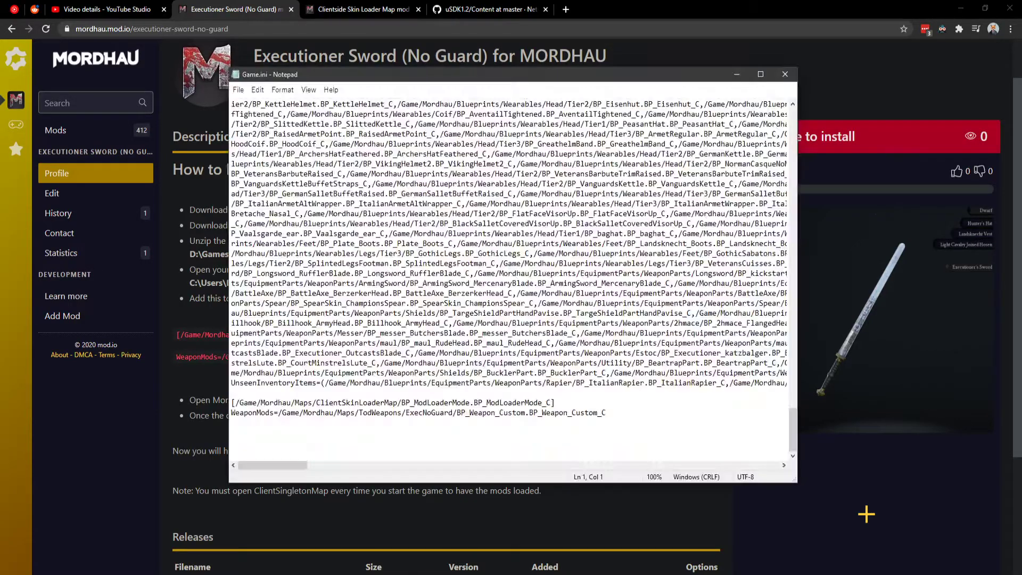
left_click(250, 412)
left_click_drag(792, 429, 743, 136)
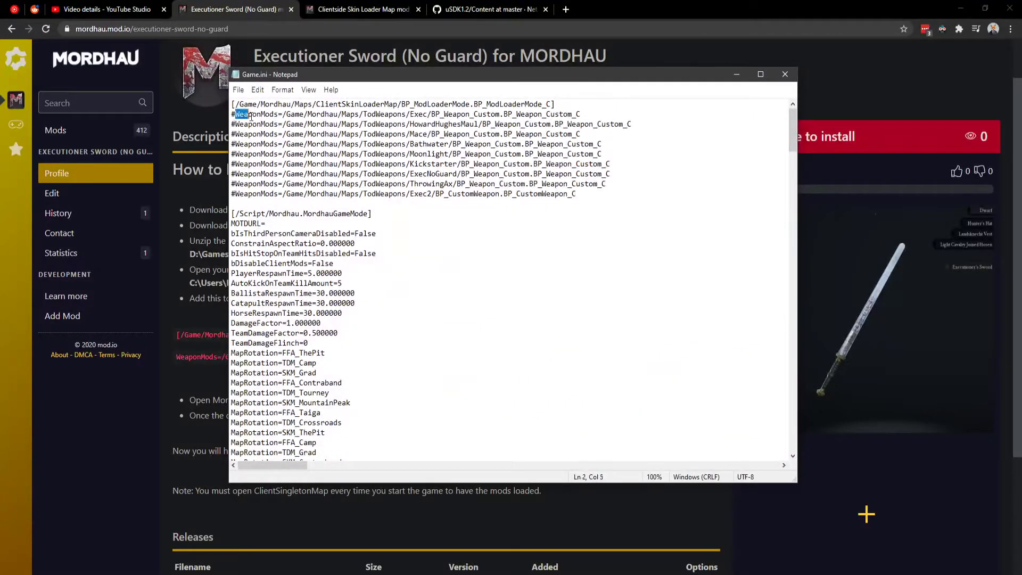
mouse_move(235, 114)
left_mouse_down()
mouse_move(277, 115)
mouse_move(282, 133)
left_mouse_up()
left_click(415, 134)
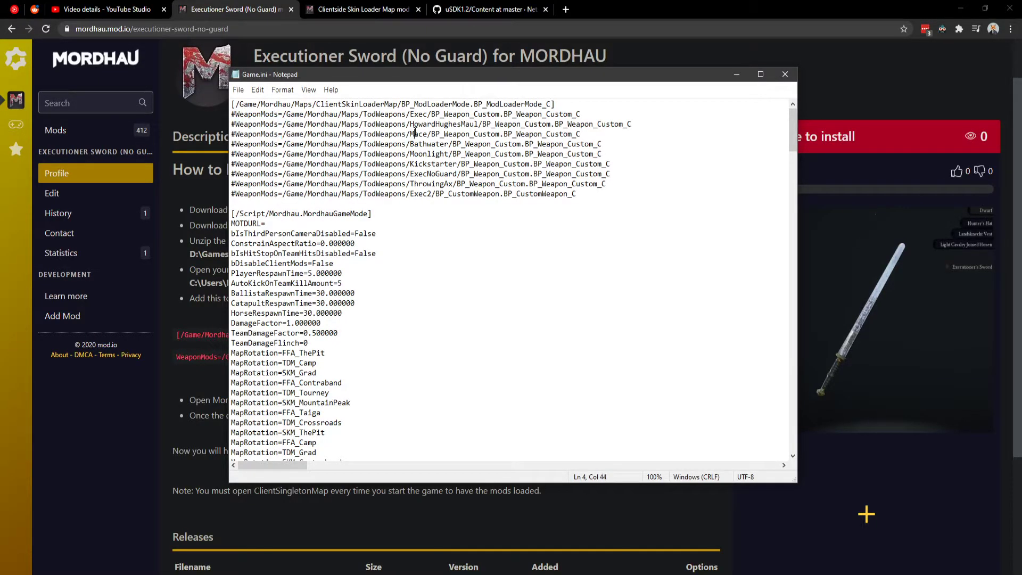
left_click(480, 267)
Recheck the closing WeaponMods and UnseenInventoryItems lines, then minimize Notepad
scroll(481, 268, "down", 5)
scroll(533, 293, "down", 5)
scroll(586, 320, "down", 5)
scroll(663, 358, "down", 5)
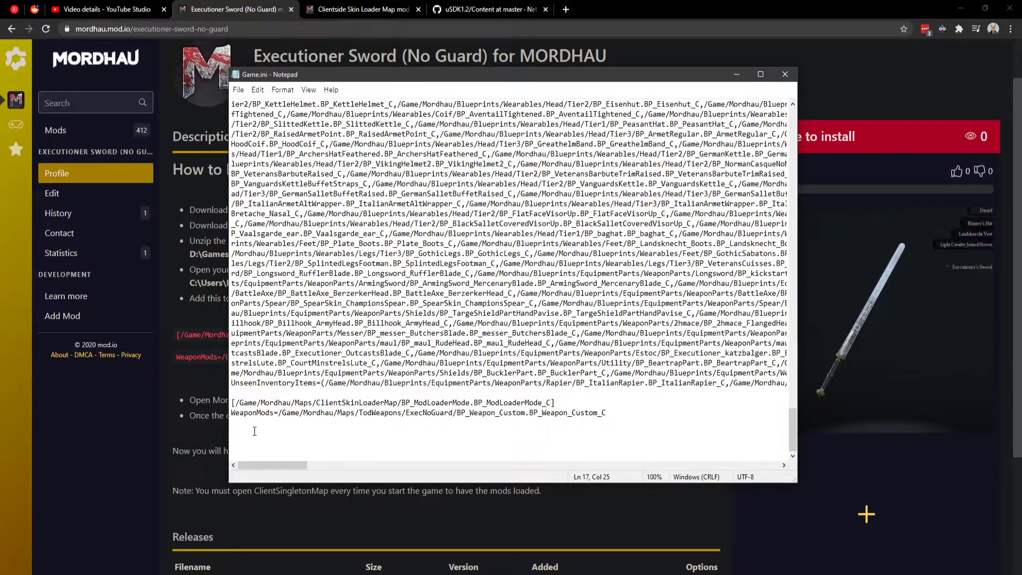
left_click(495, 413)
left_click_drag(639, 373, 641, 382)
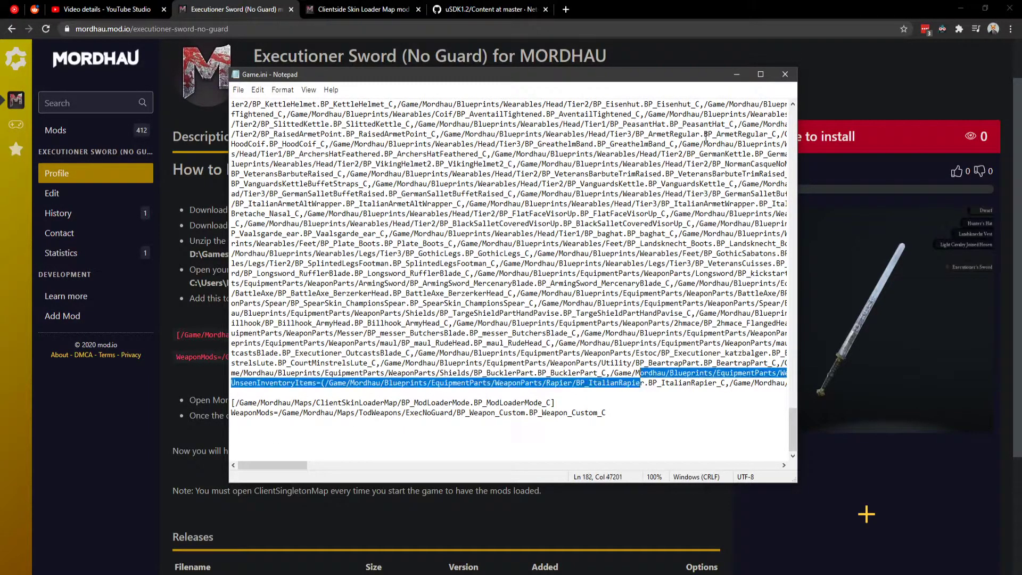
left_click(744, 77)
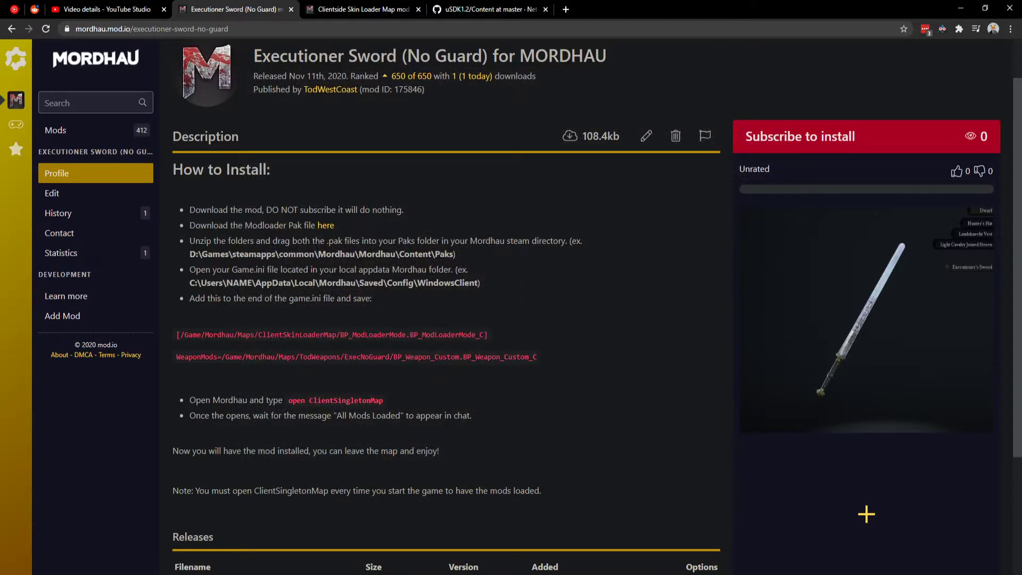
Launch MORDHAU from the Steam tray icon's quick-launch menu
right_click(953, 572)
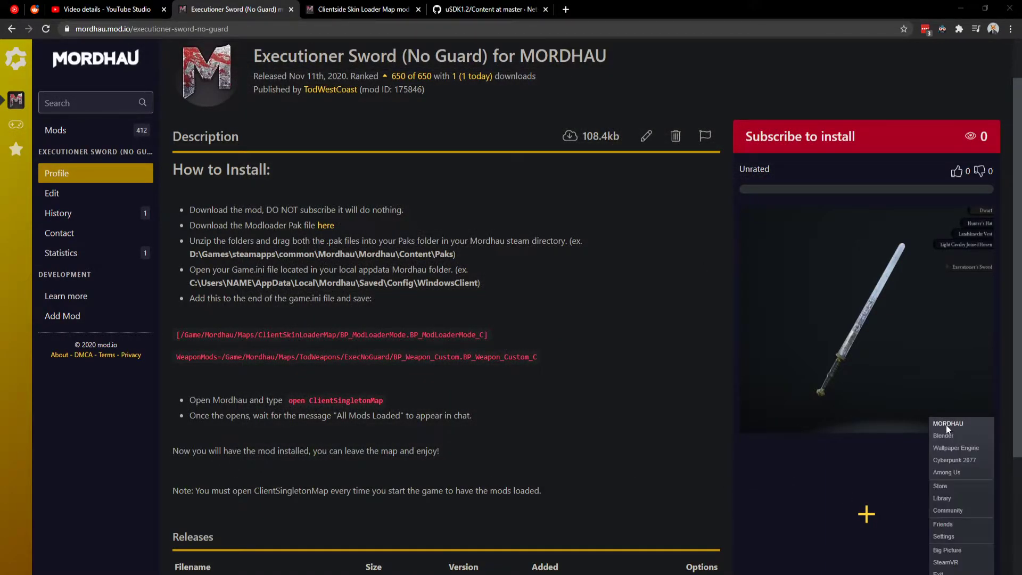
left_click(947, 425)
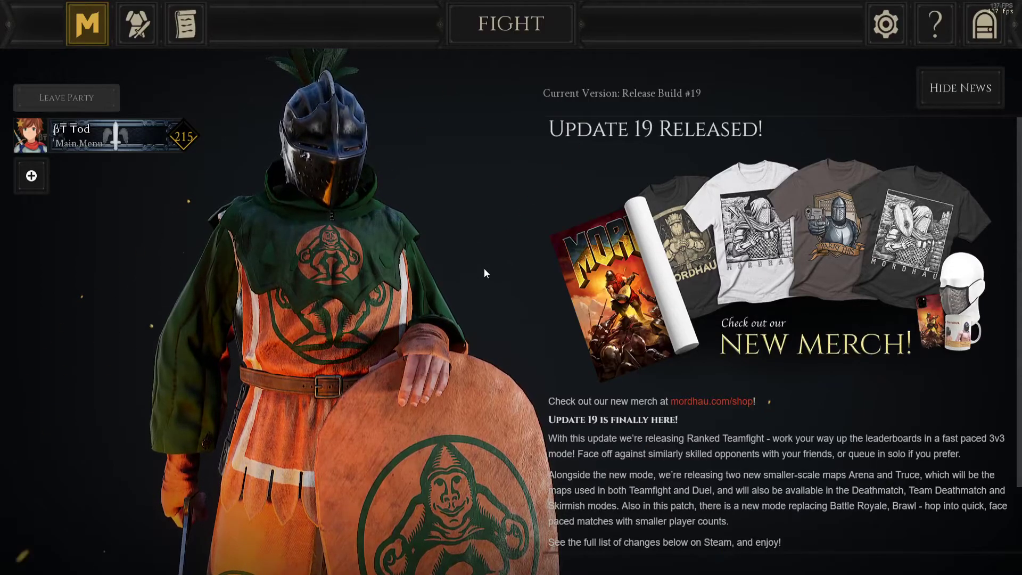
Run changelevel ClientSingletonMap from the in-game console
key("grave")
key("Up")
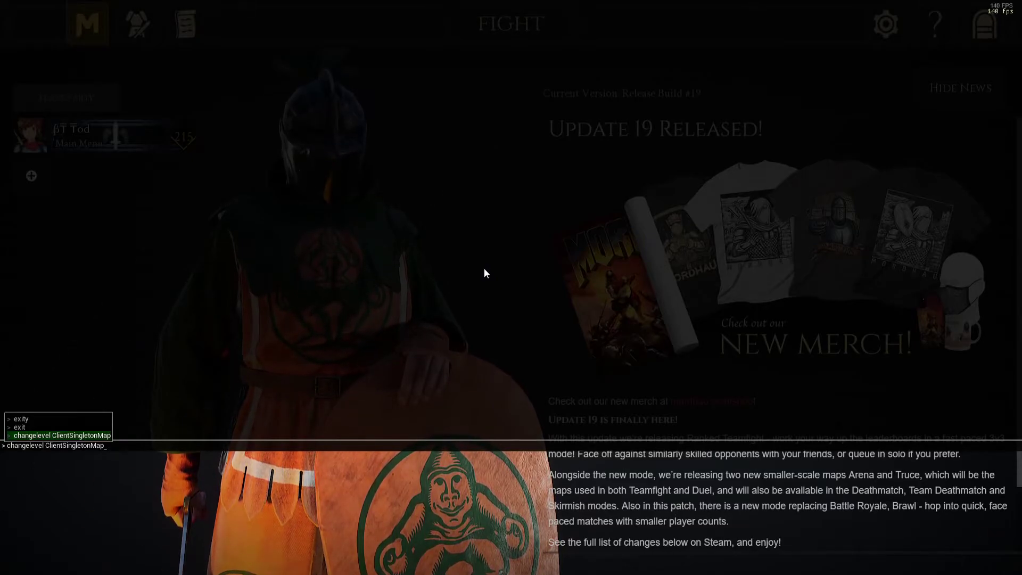
key("Tab")
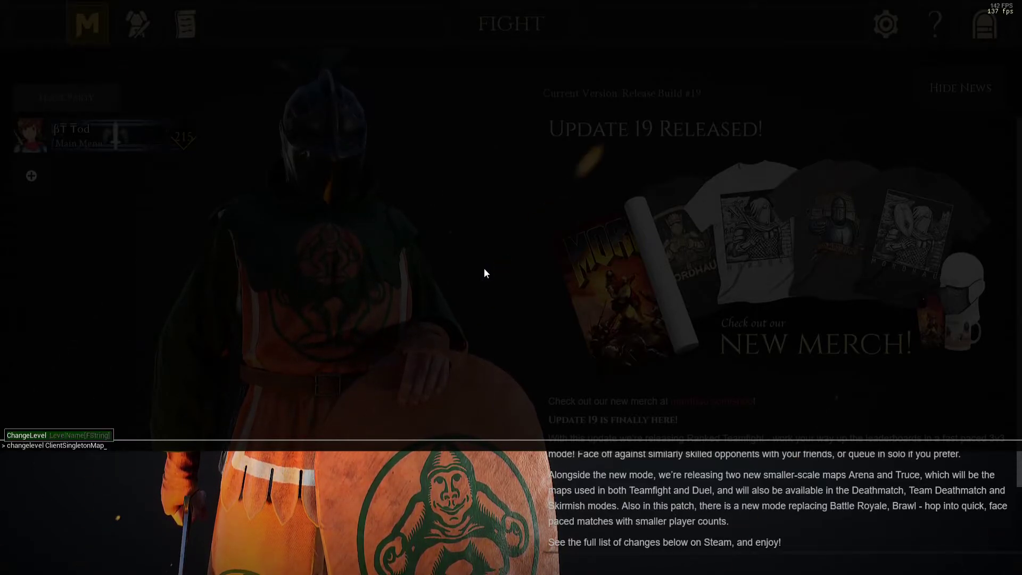
key("Return")
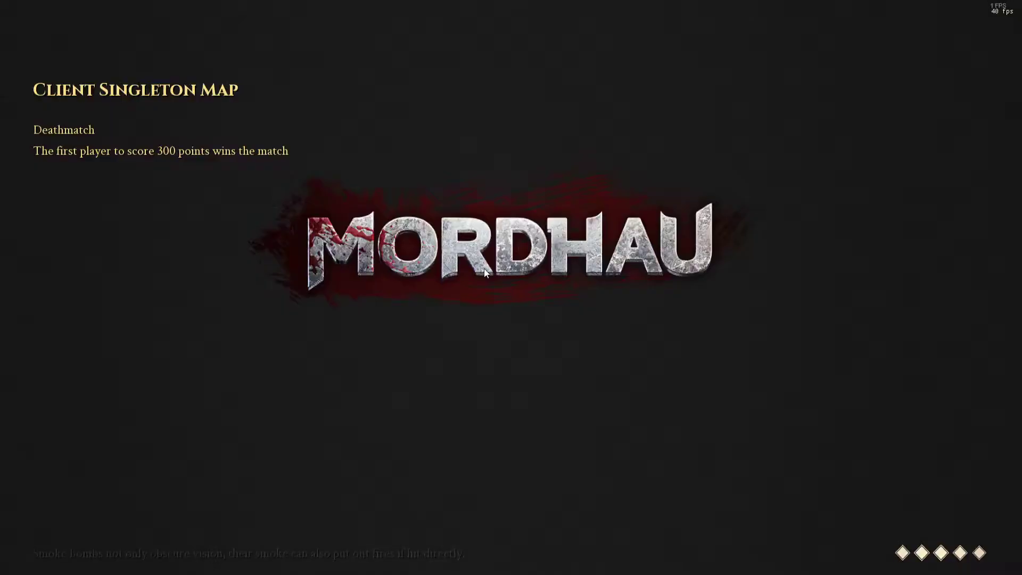
Join the match, pick the ModTest. mercenary and edit it in the Armory
key("grave")
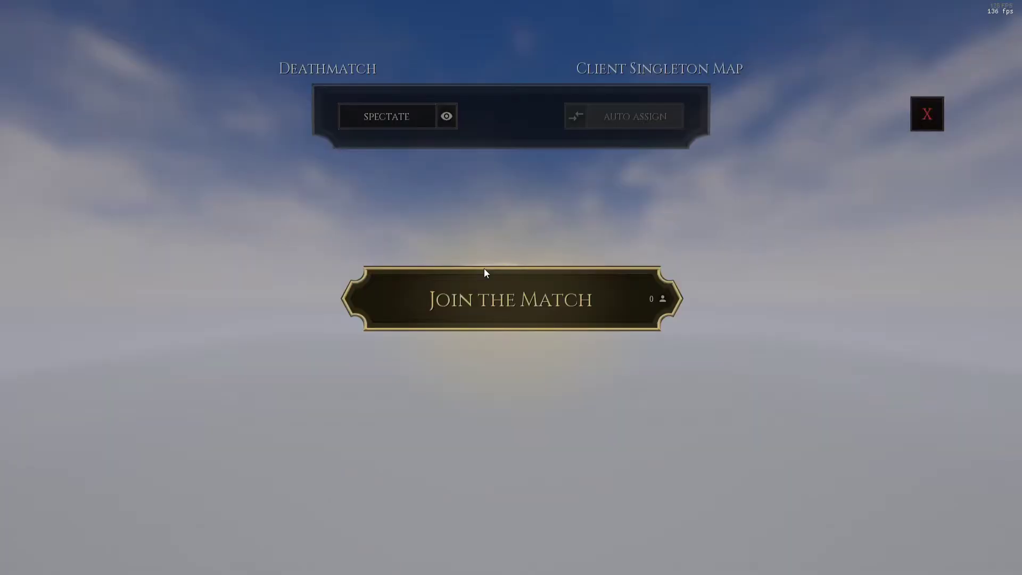
left_click(538, 301)
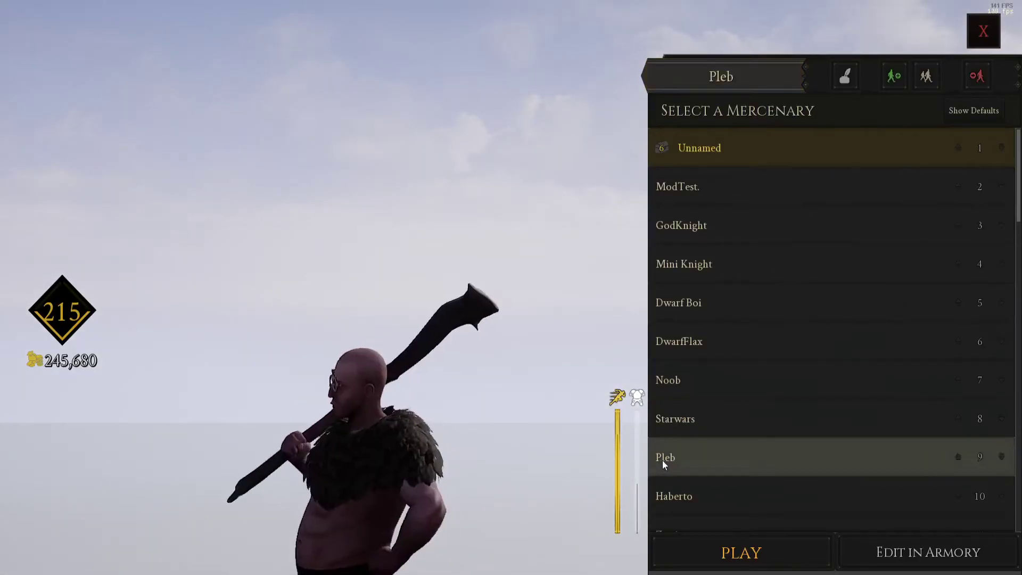
left_click(683, 200)
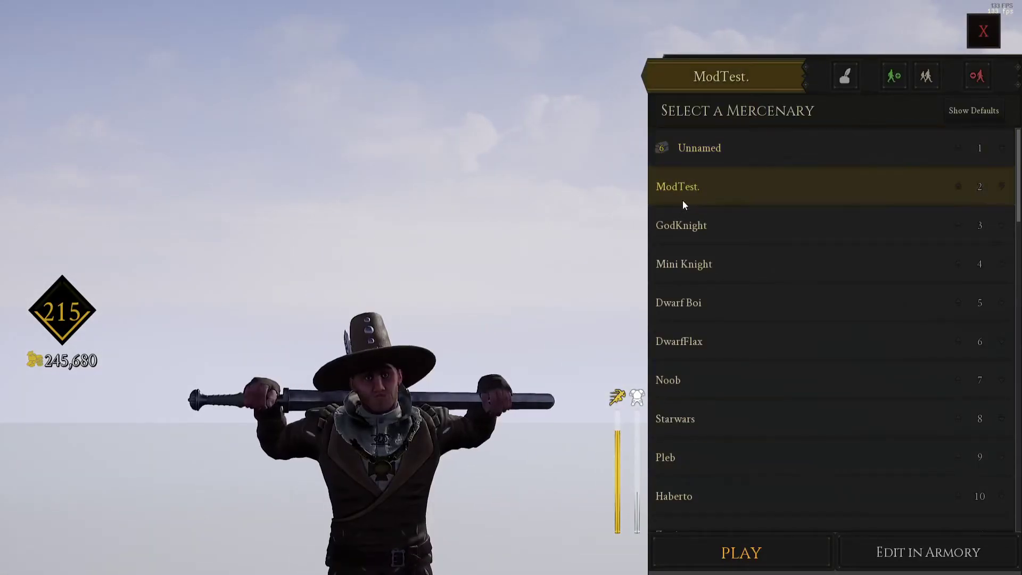
left_click(865, 554)
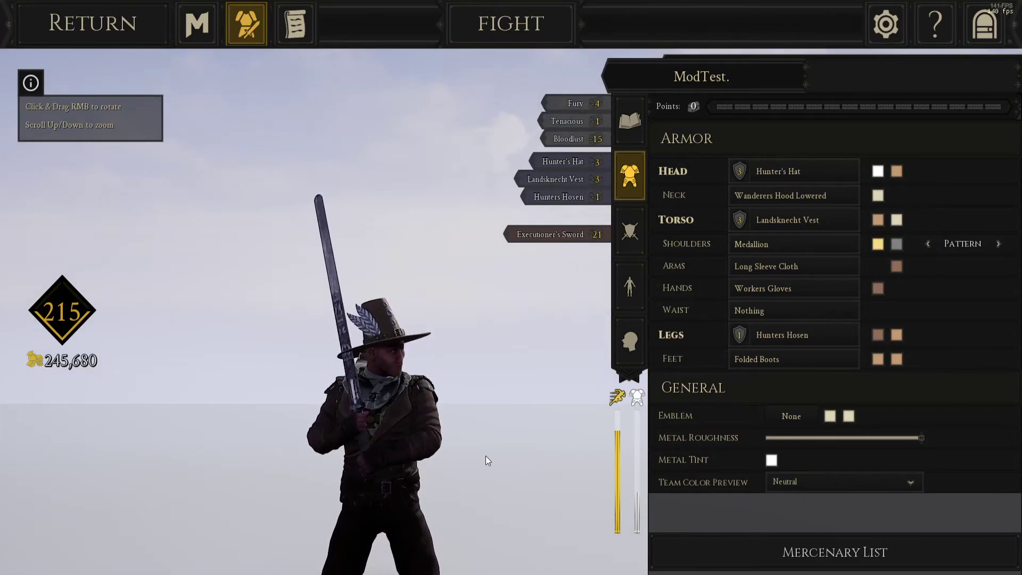
Quit to the main menu and select ModTest. under Customization
left_click(984, 27)
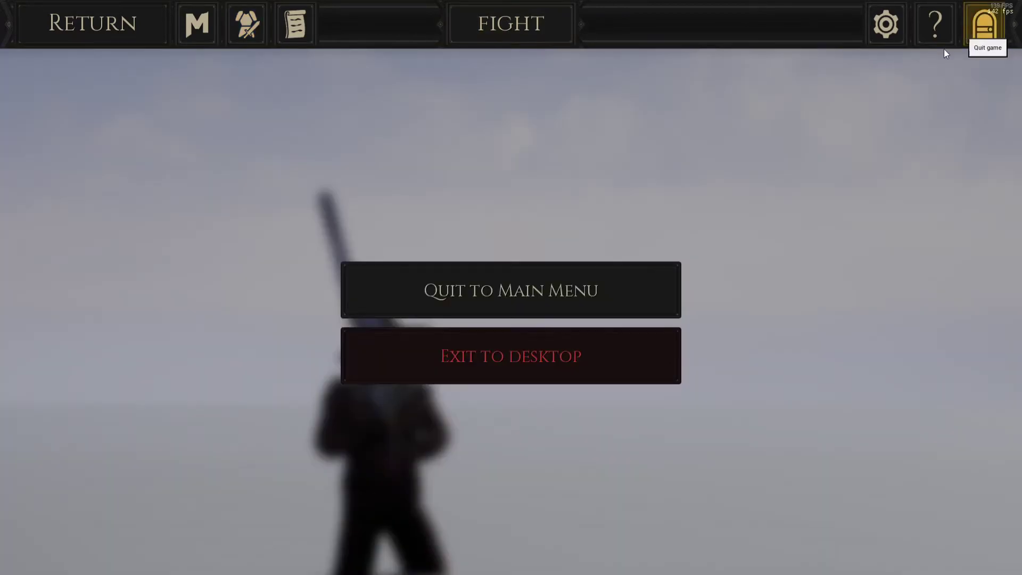
left_click(381, 312)
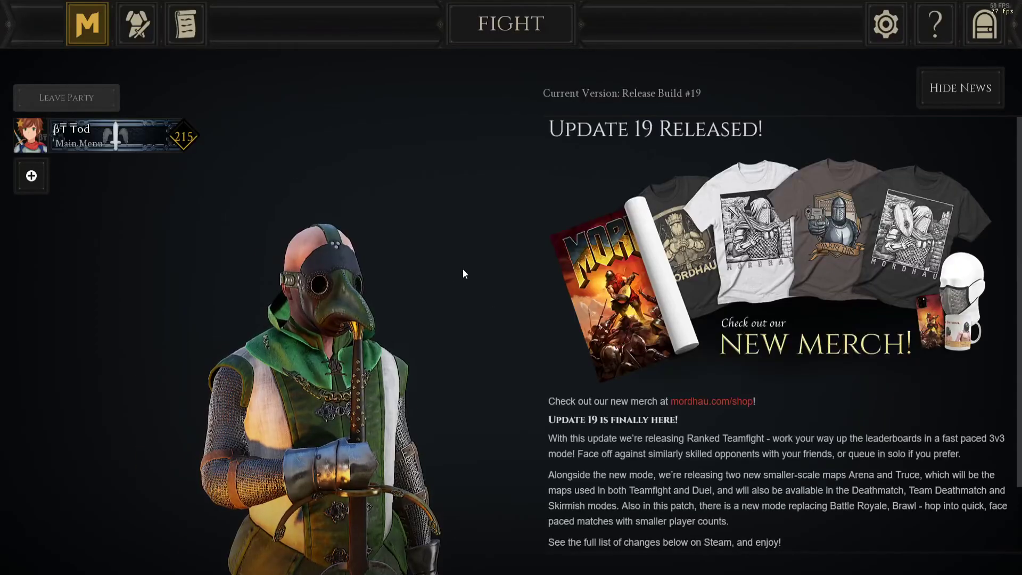
left_click(136, 27)
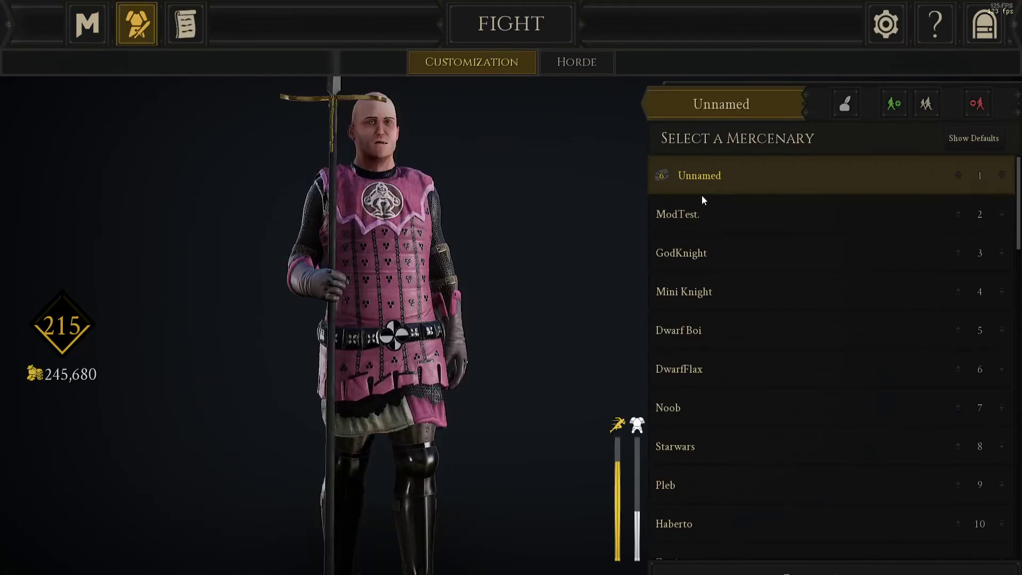
left_click(679, 213)
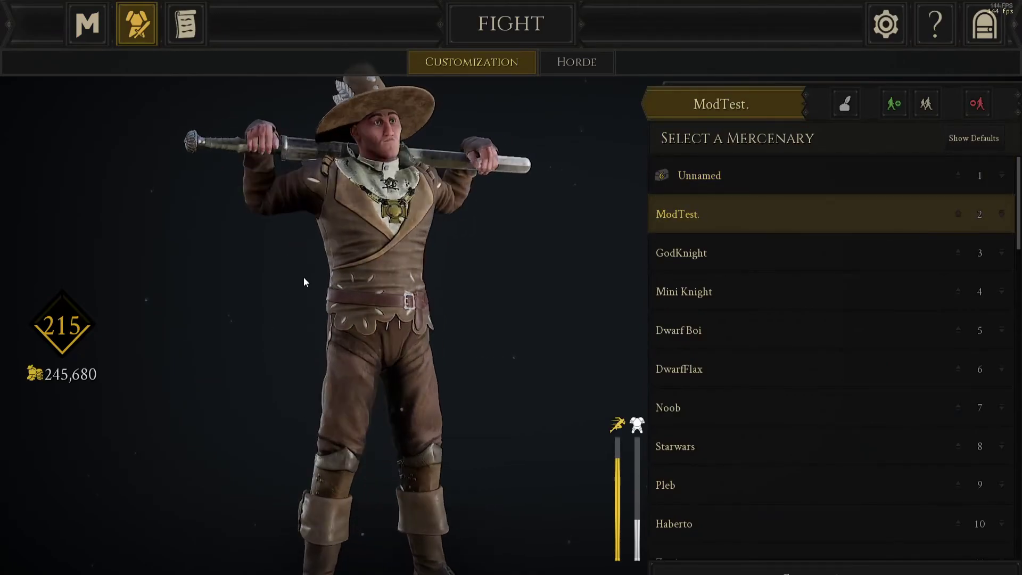